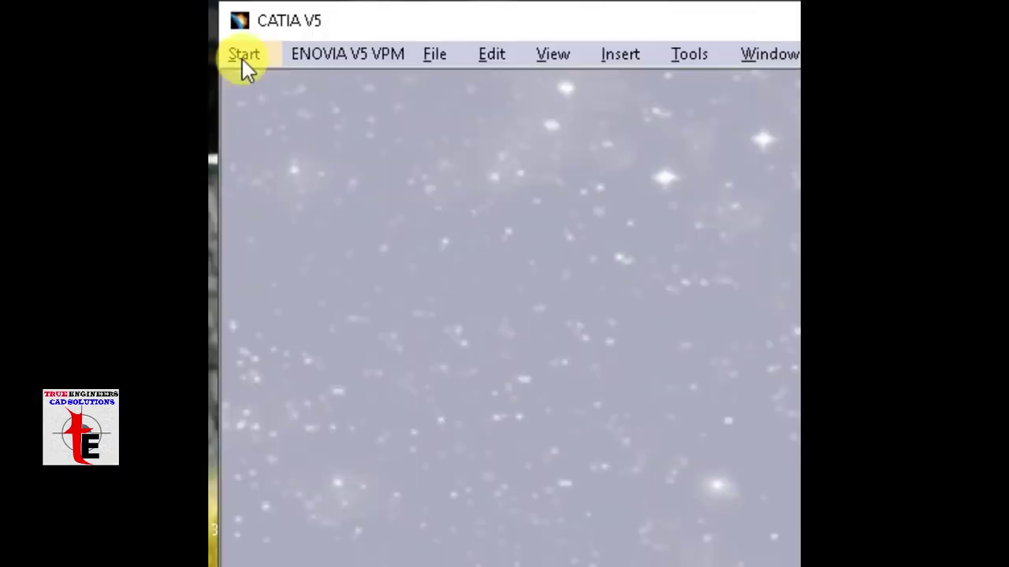
Step: Browse the Start menu, then open a New document dialog and cancel it
click(20, 31)
mouse_move(299, 118)
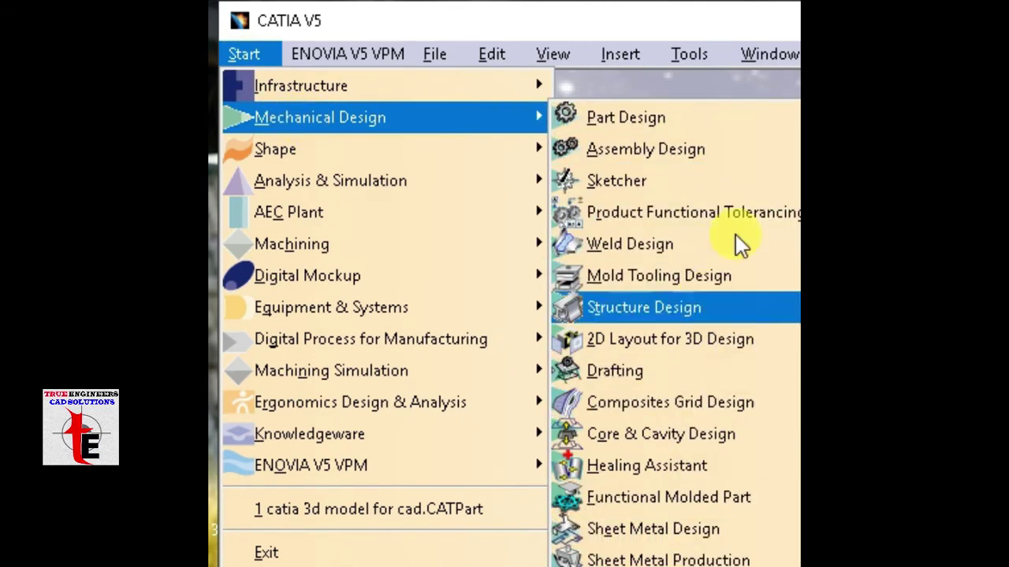
key(Escape)
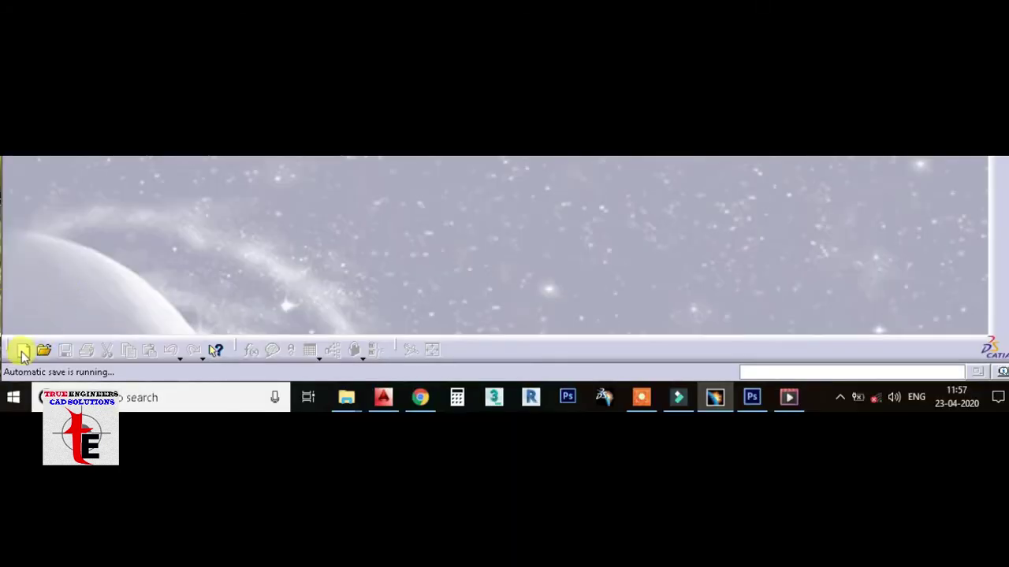
click(19, 348)
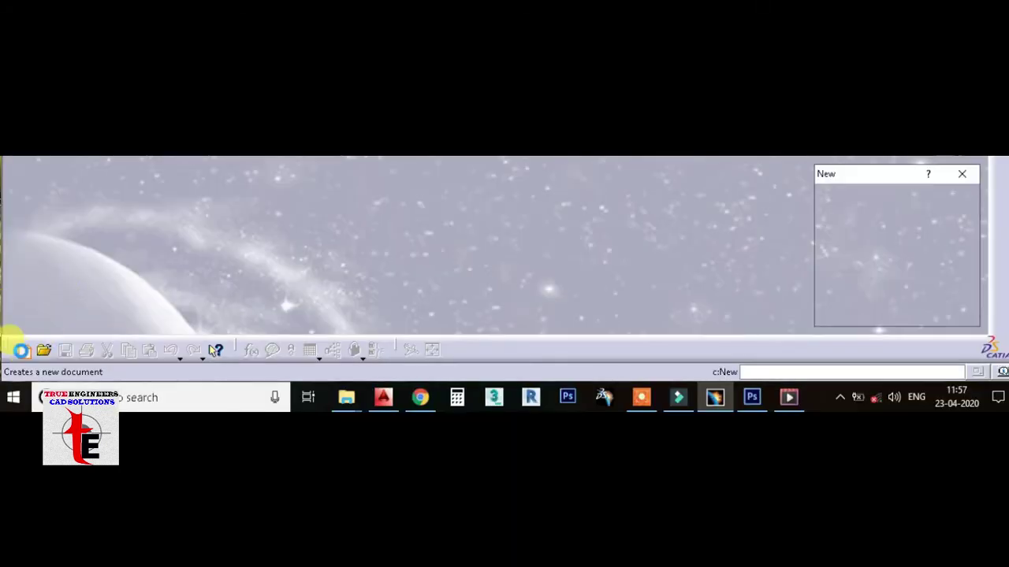
drag(964, 220, 964, 257)
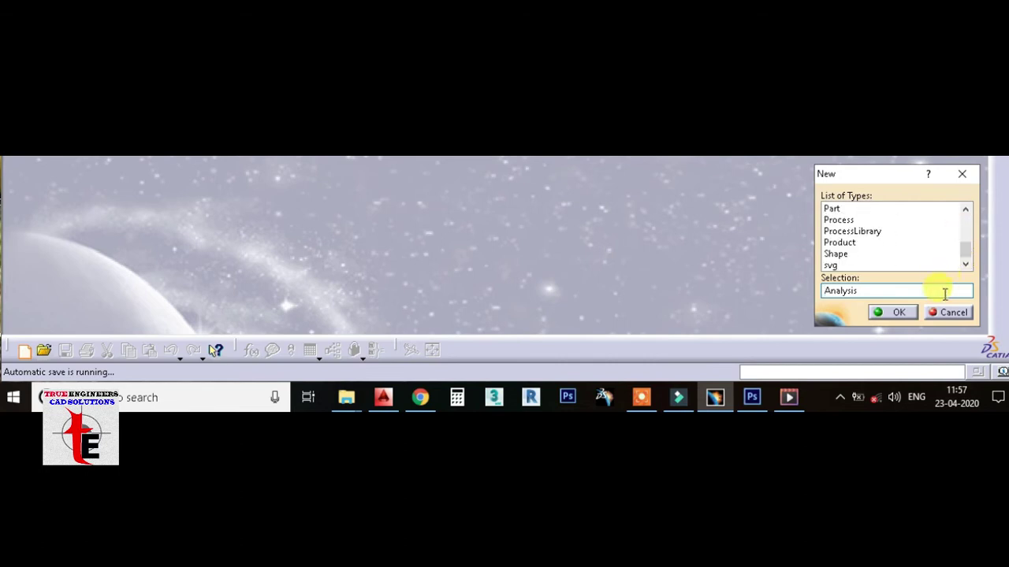
click(946, 313)
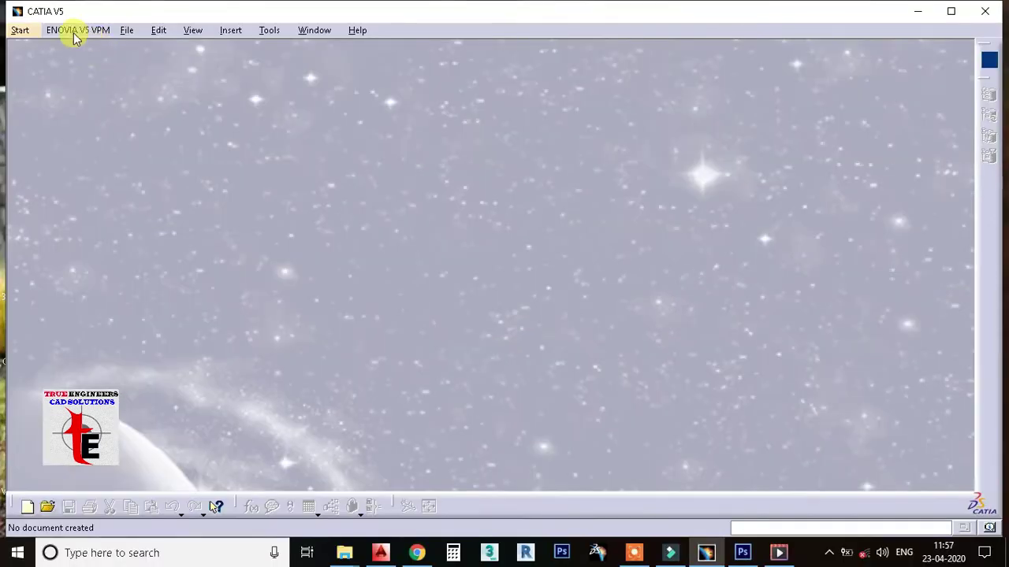
Step: Create a Part Design part named ex1 and select its xy plane
click(20, 30)
mouse_move(53, 69)
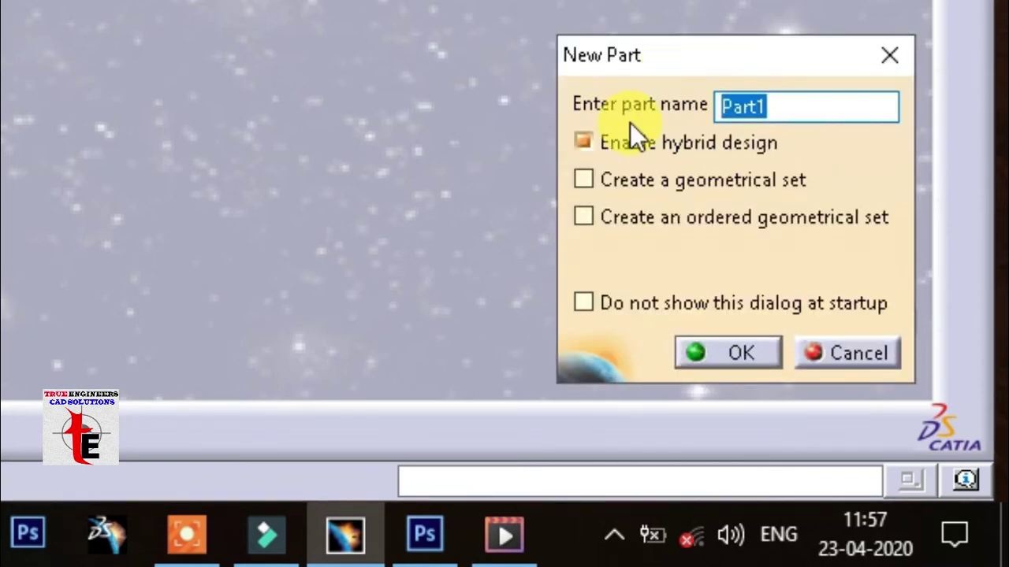
text(ex)
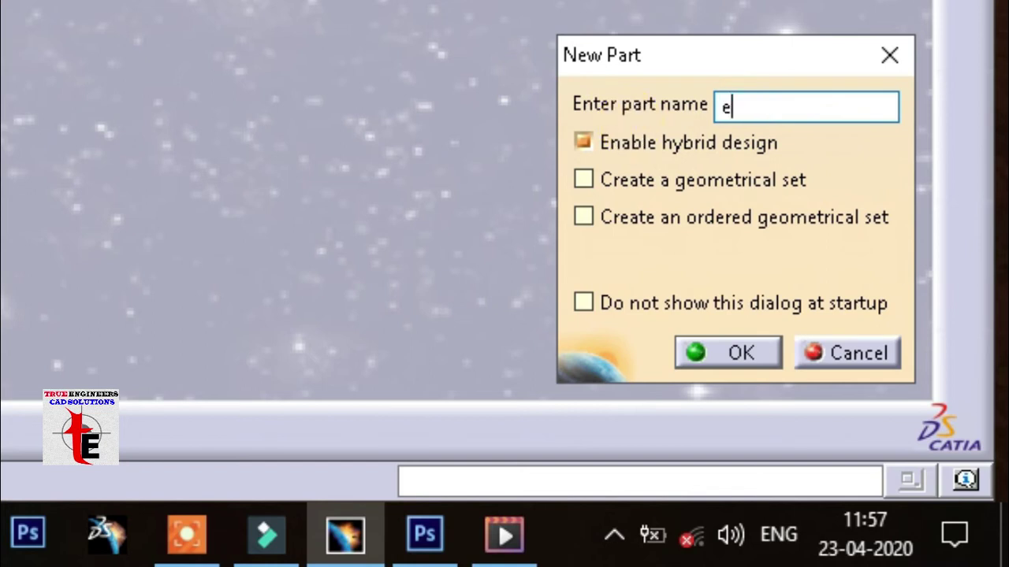
text(1)
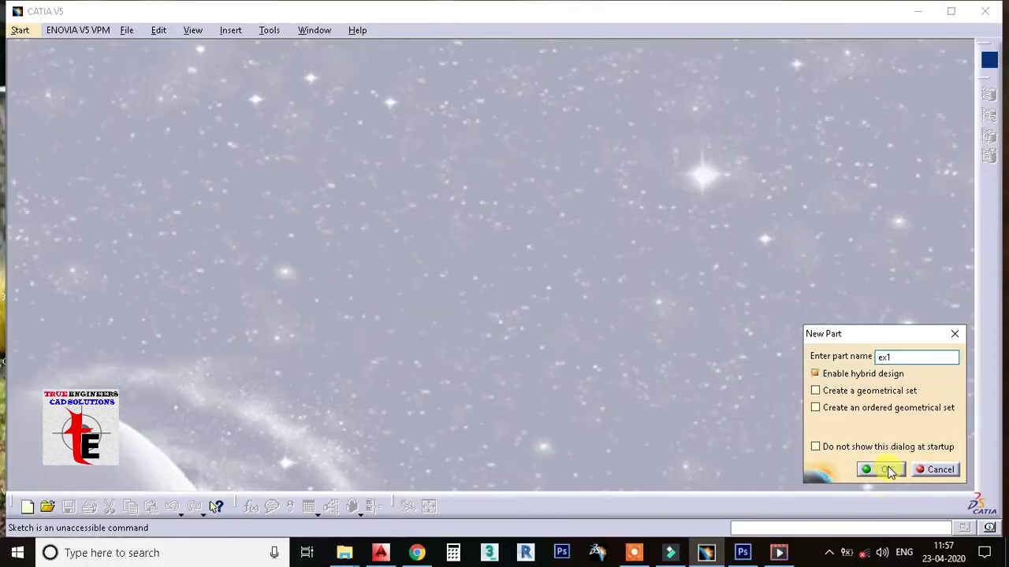
click(887, 470)
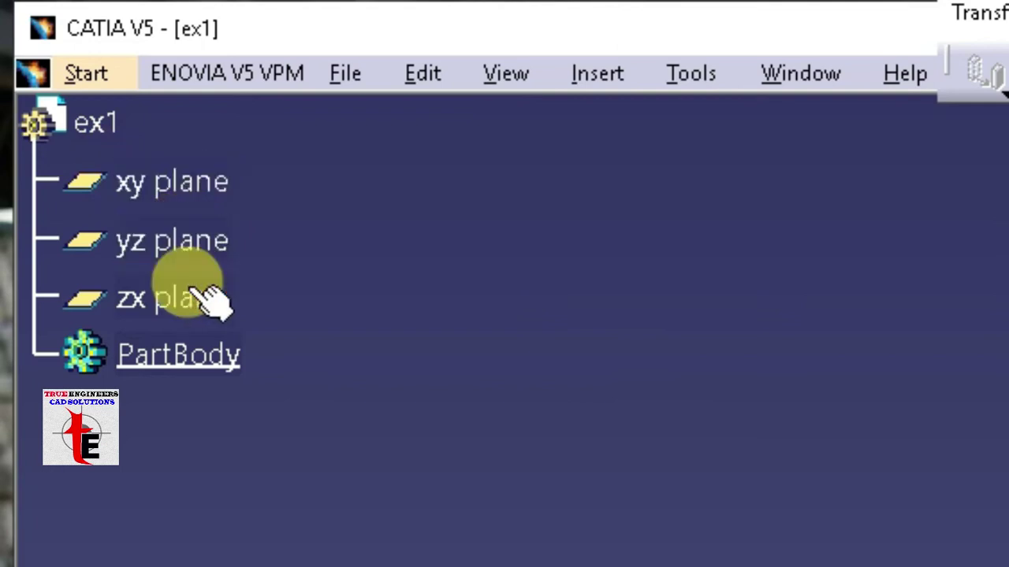
click(189, 183)
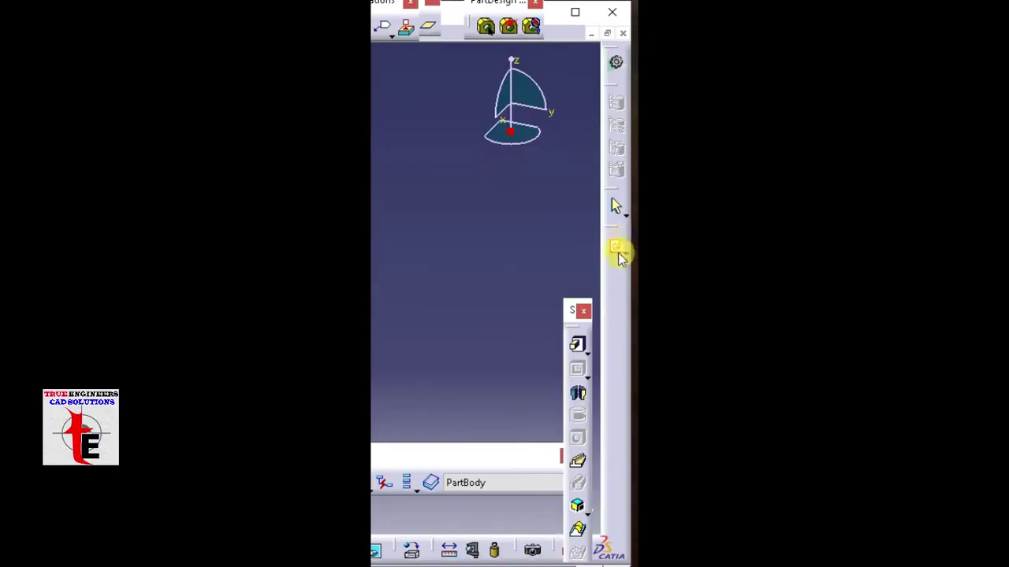
Step: Open a new sketch using the xy plane of ex1 as its support
click(618, 249)
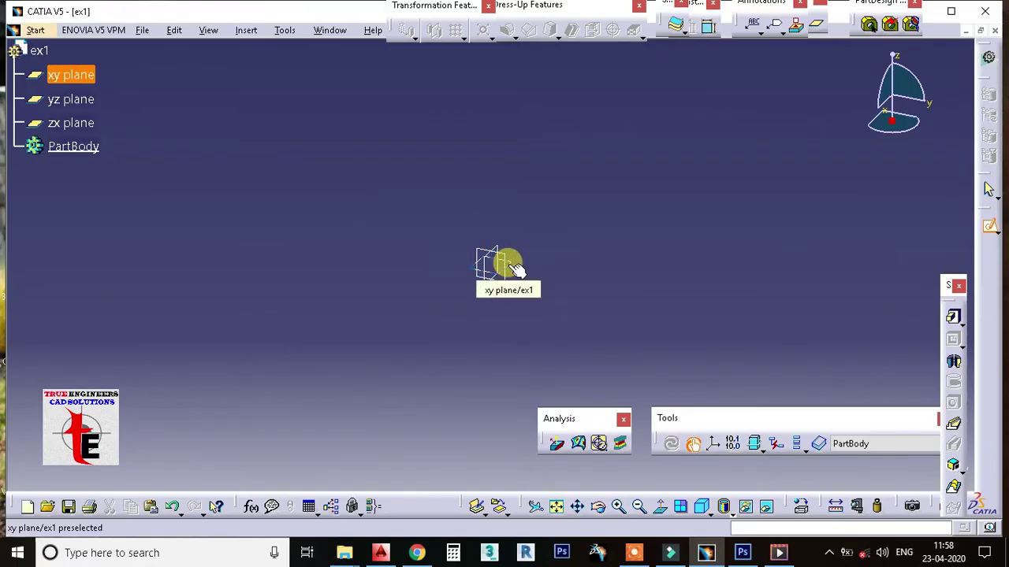
click(514, 268)
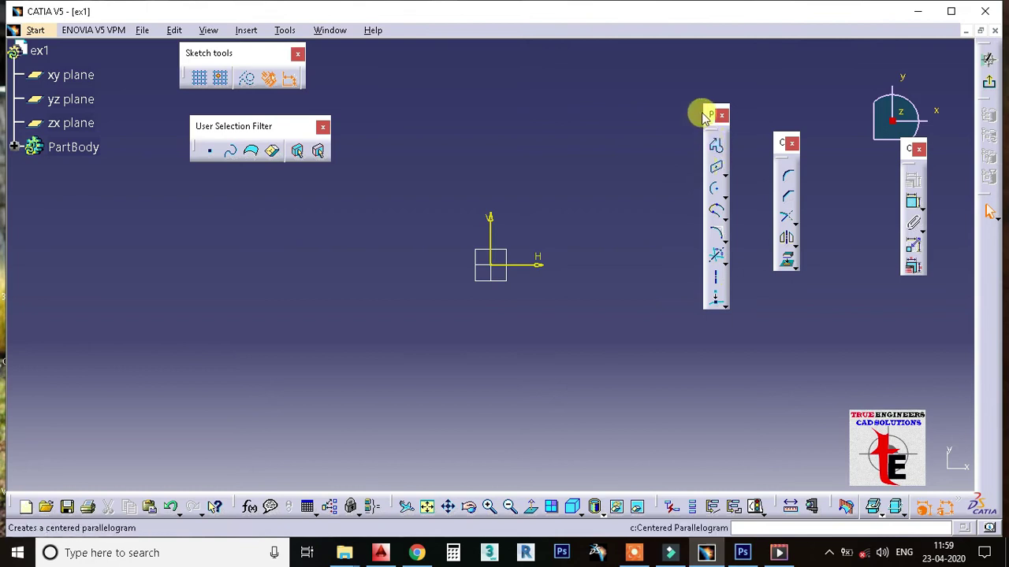
Step: Dock the Profile, Constraint, Sketch tools, Selection Filter and Operation toolbars along the top and right edges
drag(710, 116, 985, 201)
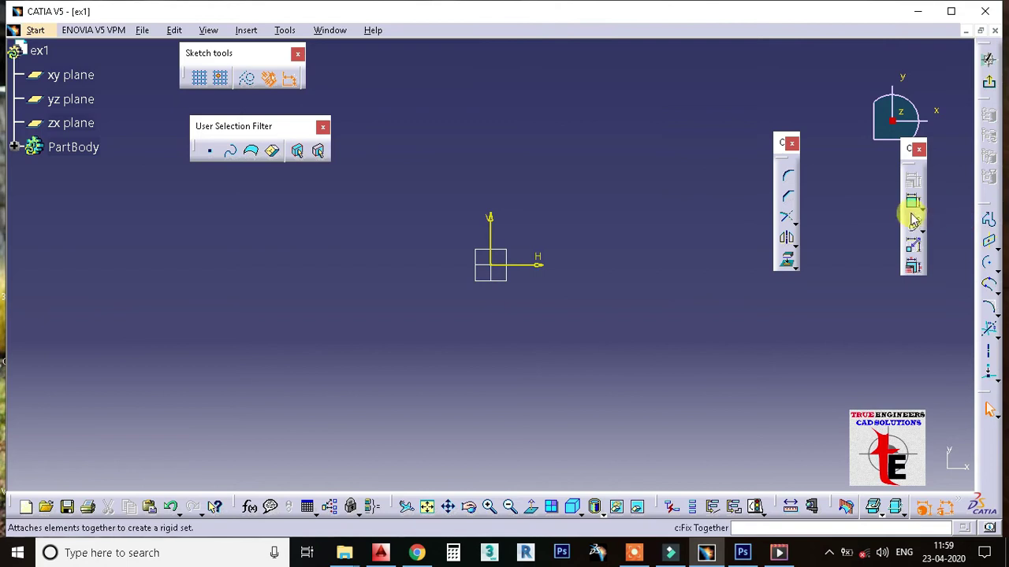
mouse_move(777, 139)
mouse_down()
mouse_move(804, 27)
mouse_move(866, 19)
mouse_move(823, 29)
mouse_move(803, 49)
mouse_move(765, 31)
mouse_up()
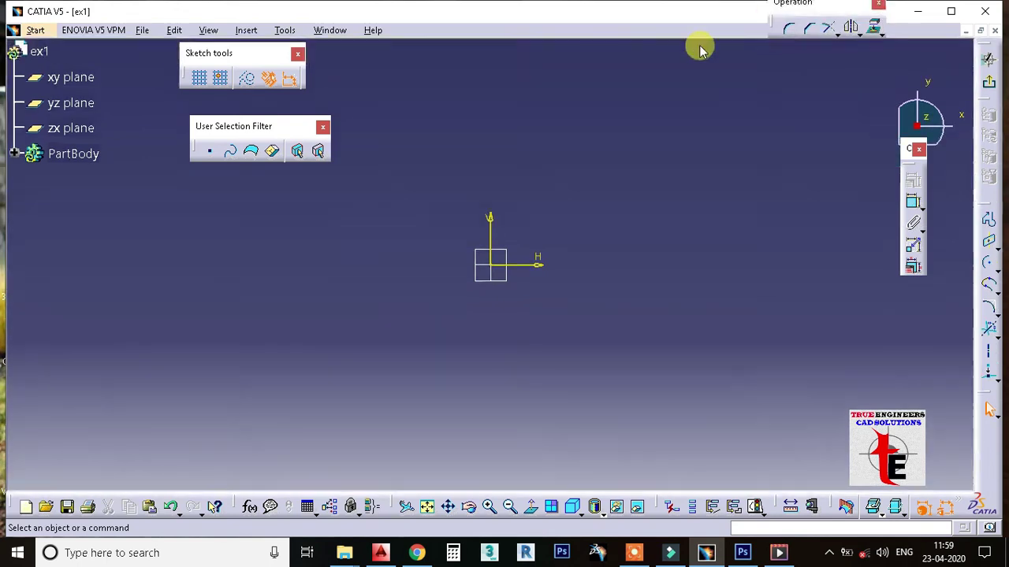
mouse_move(216, 55)
mouse_down()
mouse_move(428, 42)
mouse_move(479, 24)
mouse_move(477, 15)
mouse_up()
drag(263, 124, 661, 11)
mouse_move(906, 148)
mouse_down()
mouse_move(954, 377)
mouse_move(982, 397)
mouse_up()
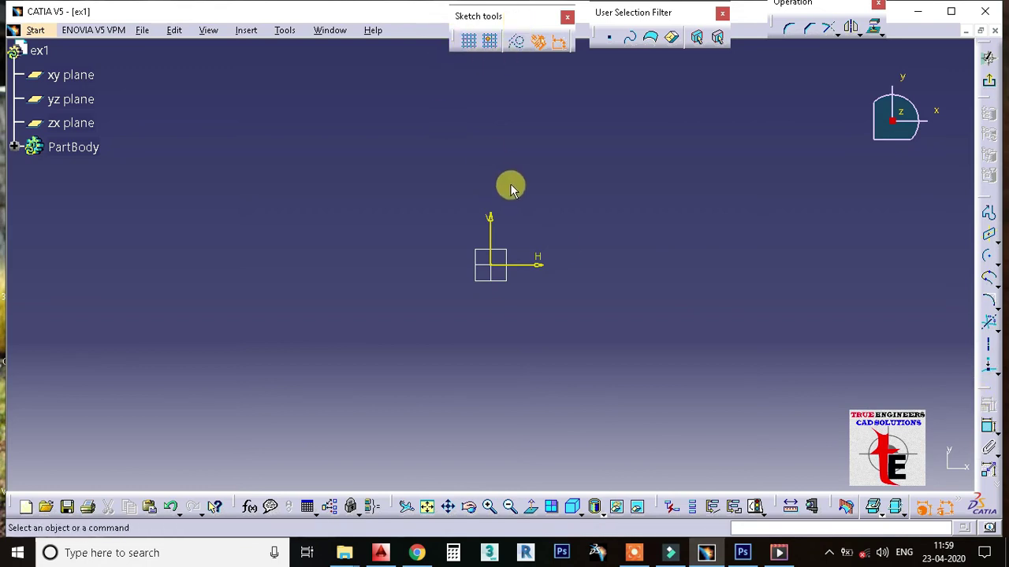
click(989, 214)
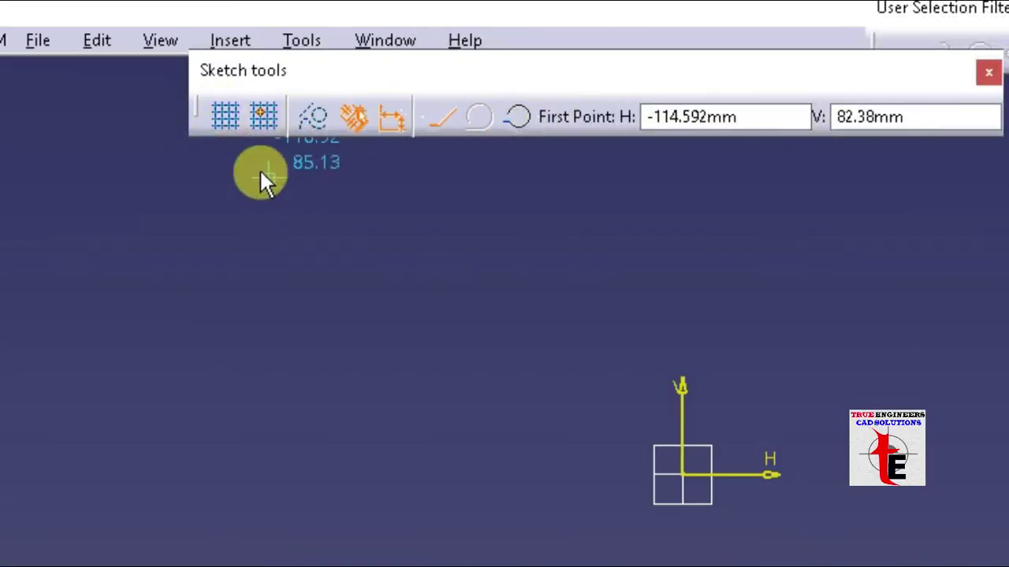
click(223, 116)
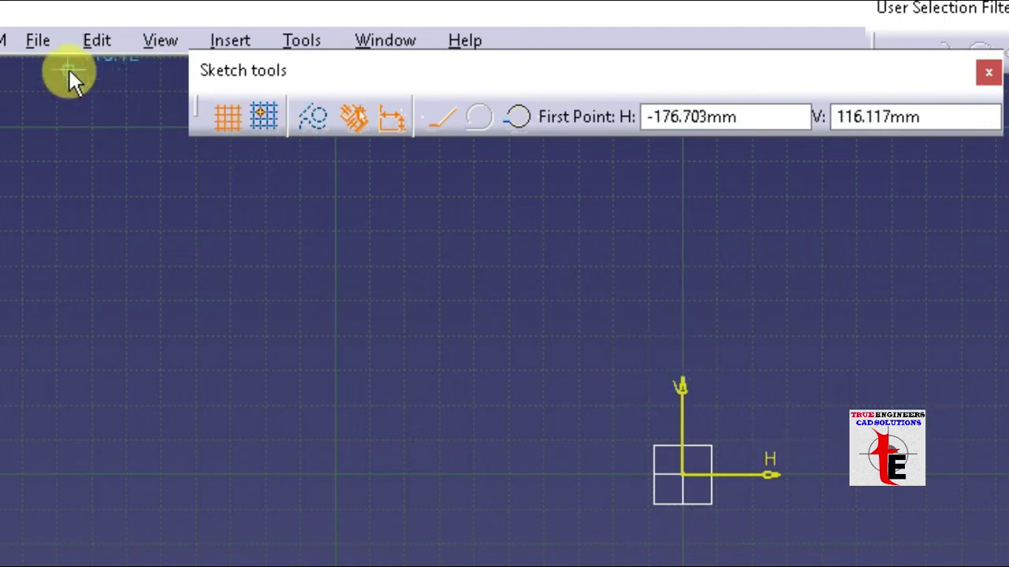
click(226, 115)
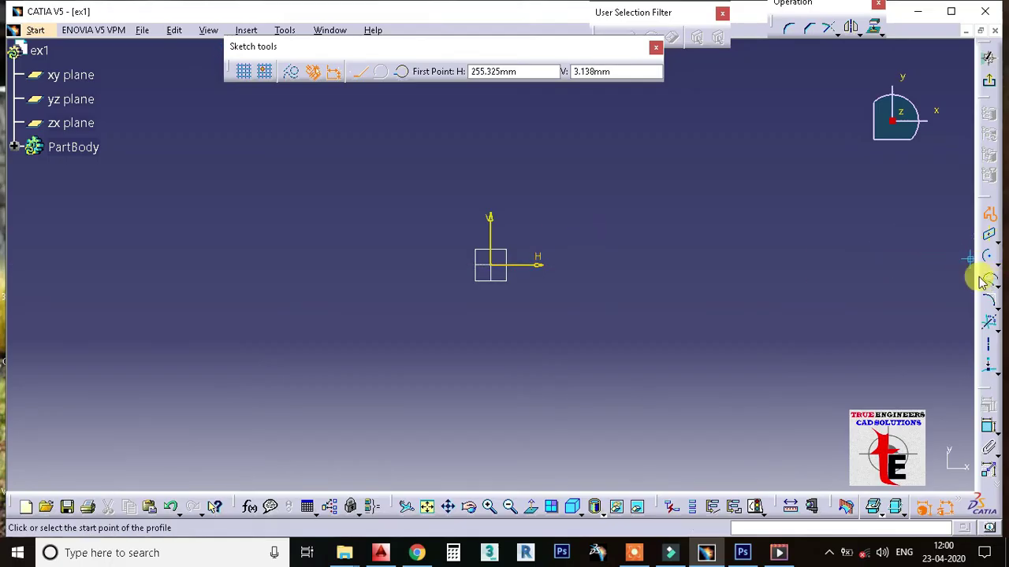
click(985, 220)
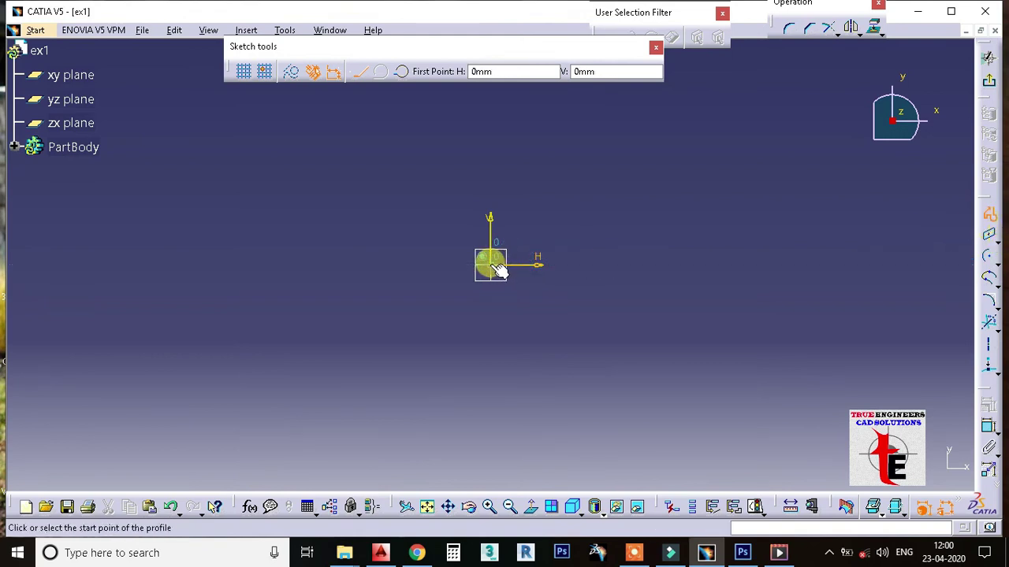
Step: Draw a closed six-line stepped outline starting and ending at the sketch origin
click(497, 268)
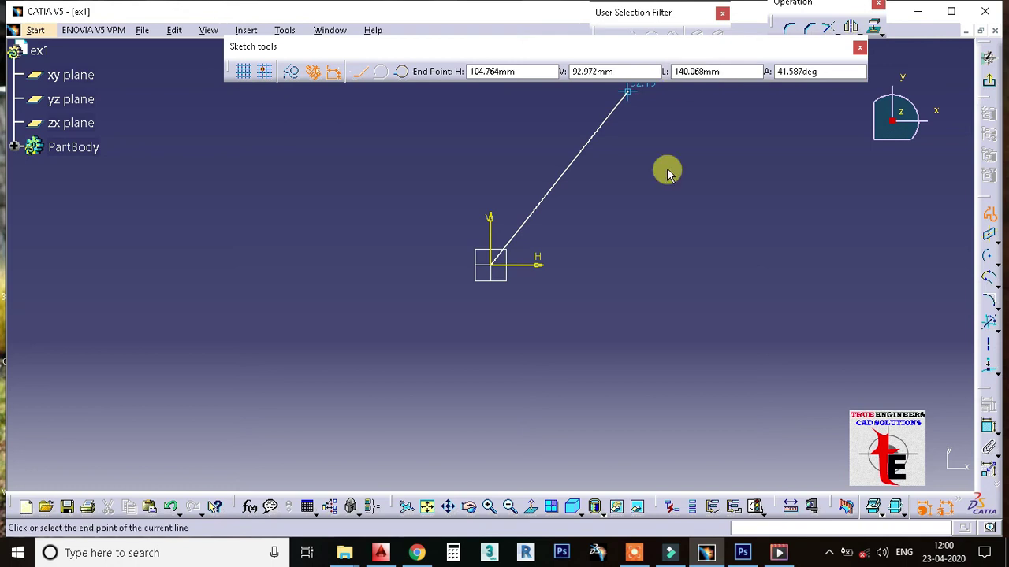
click(674, 264)
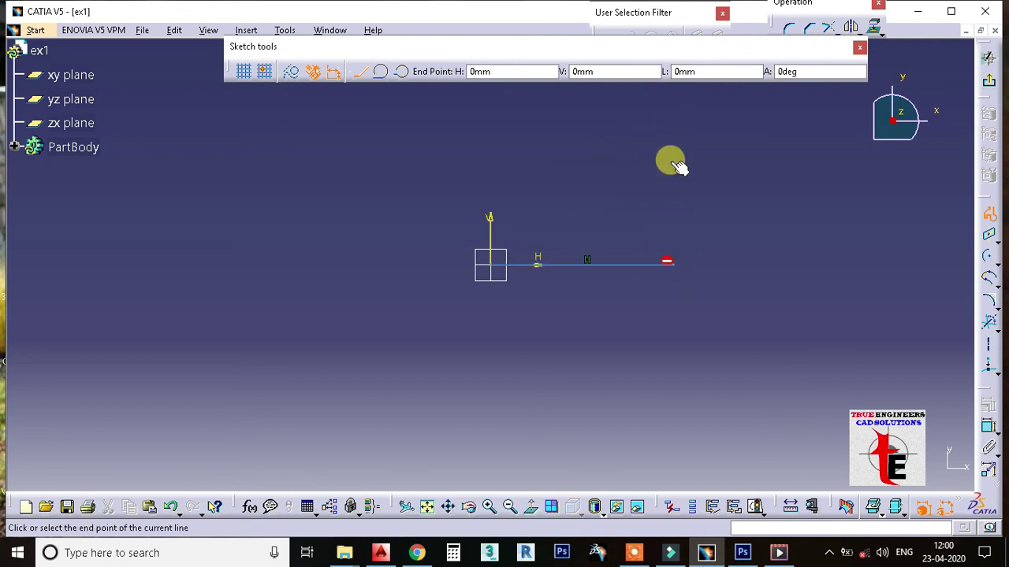
click(733, 155)
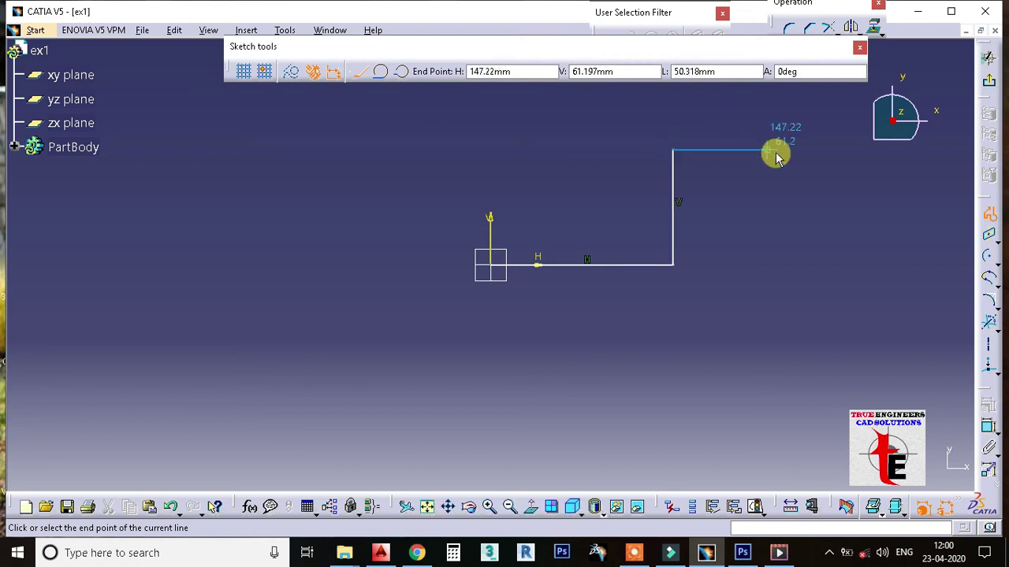
click(775, 151)
middle_drag(773, 169, 716, 335)
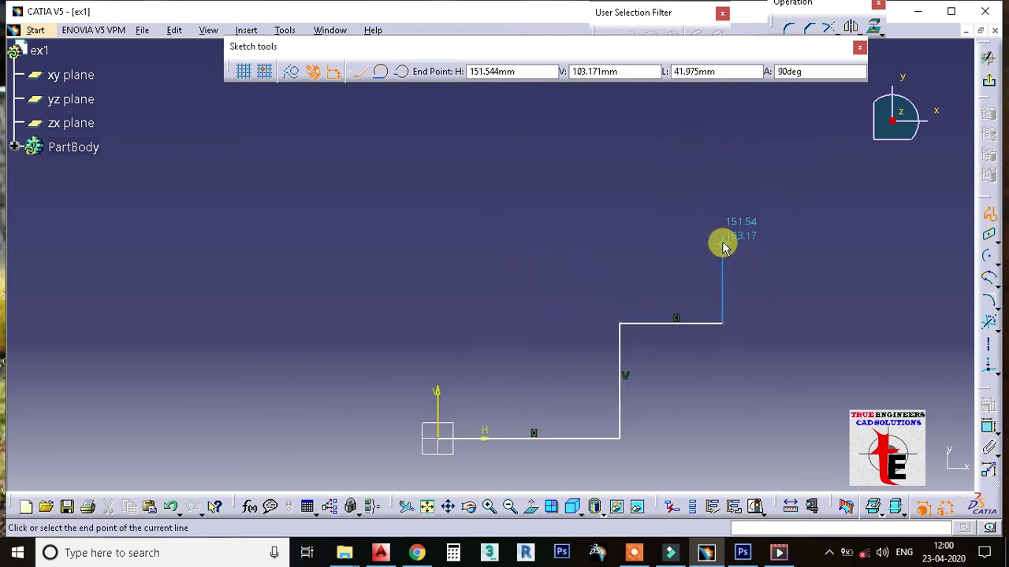
mouse_move(709, 279)
middle_down()
mouse_move(581, 268)
mouse_move(651, 271)
middle_up()
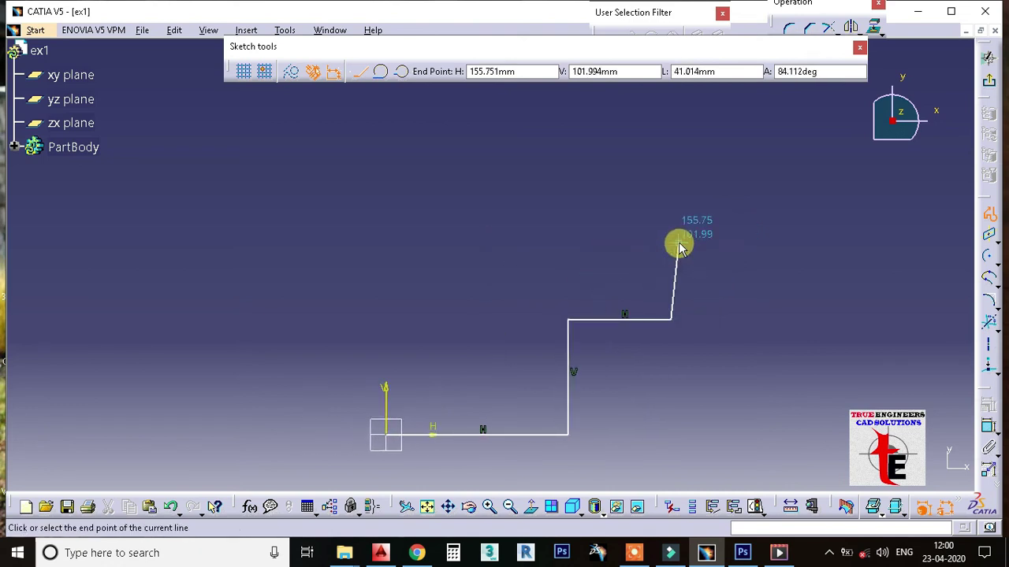
click(670, 197)
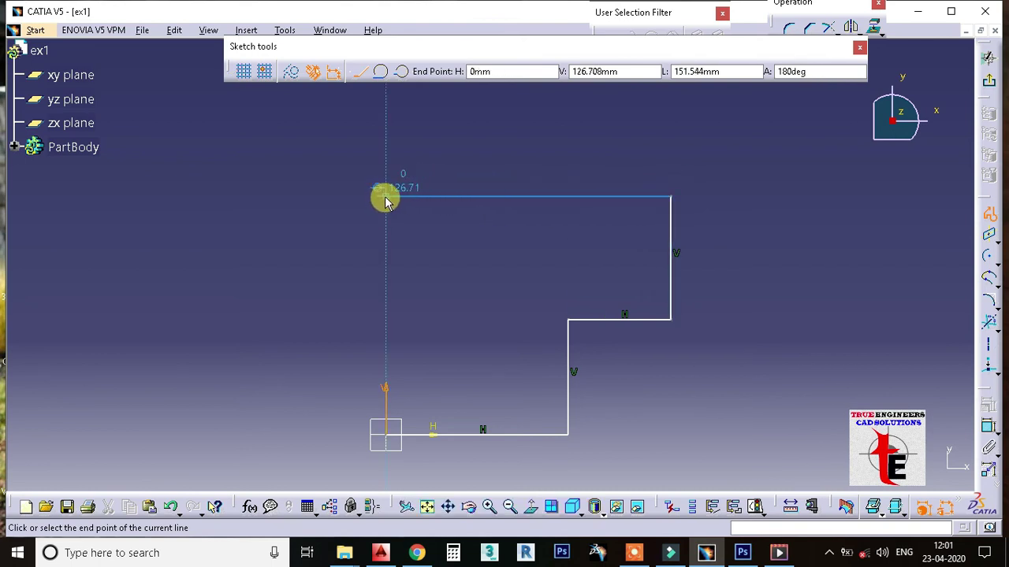
click(385, 199)
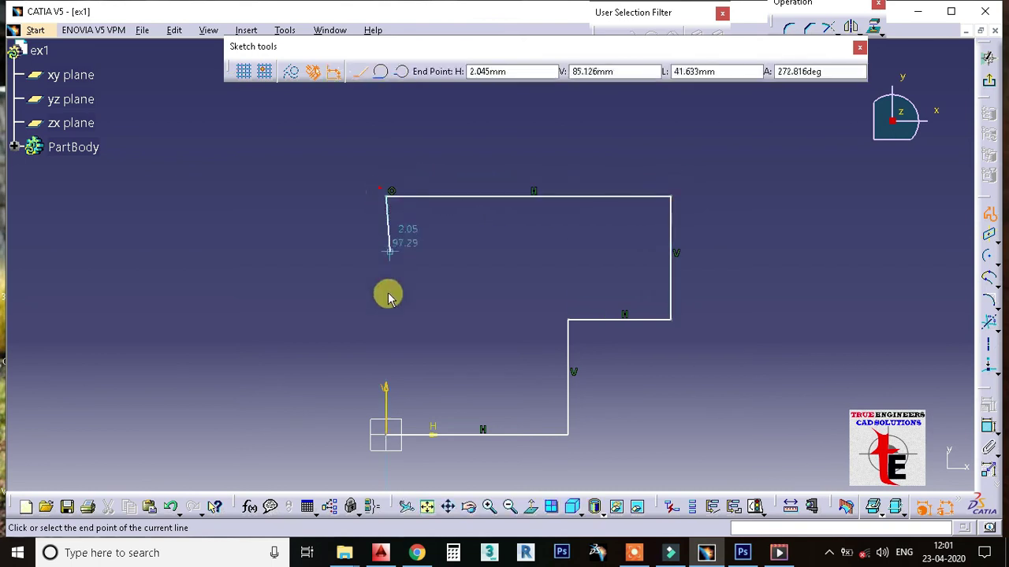
click(392, 439)
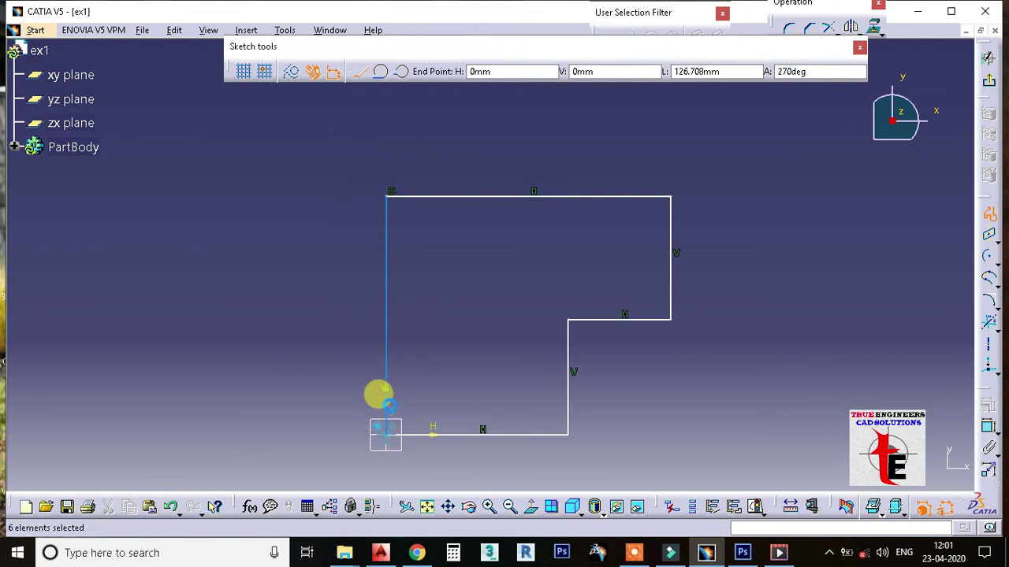
click(741, 231)
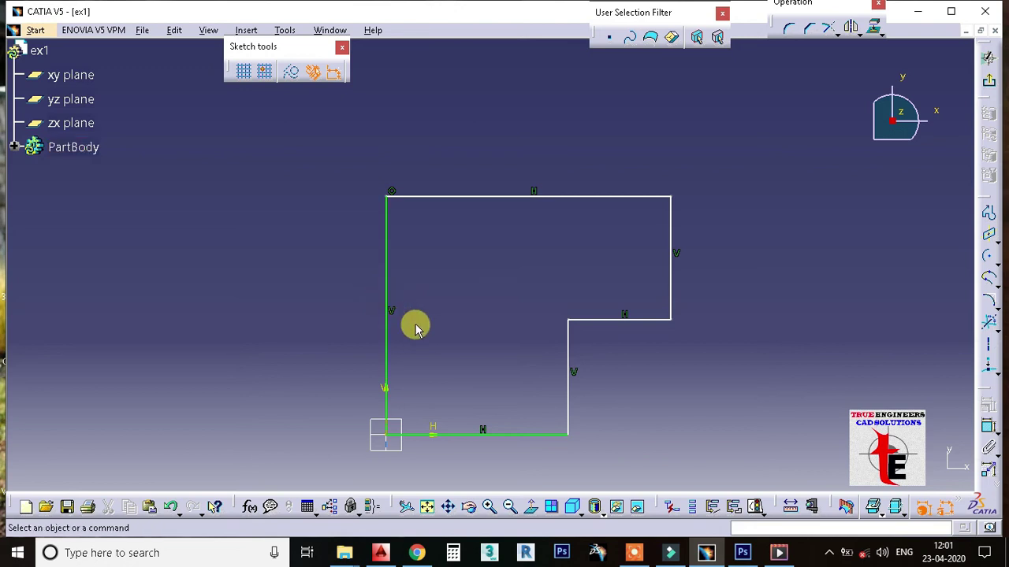
Step: Activate the Constraint tool to dimension the outline's lines
click(989, 429)
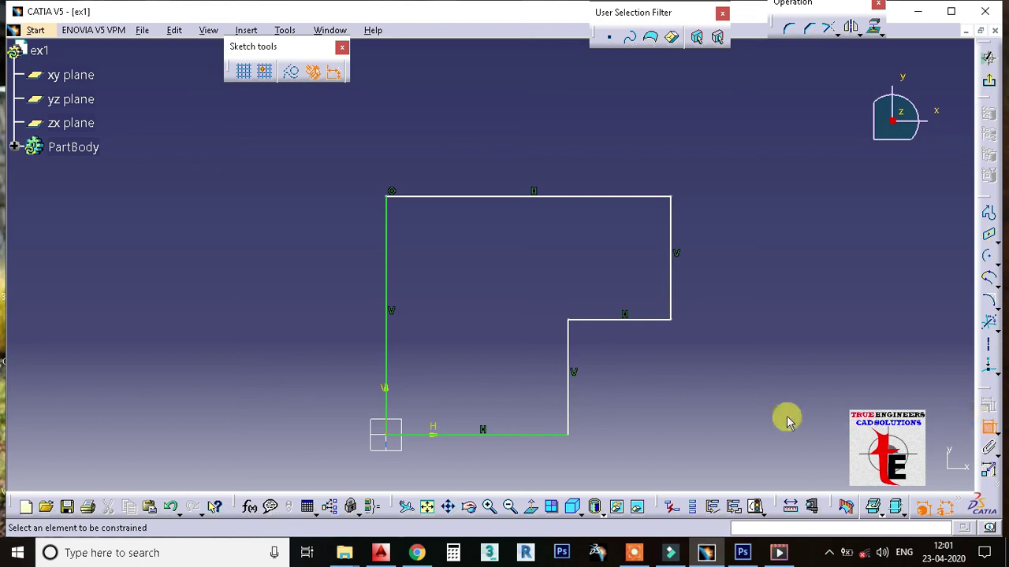
Step: Dimension the top (151.544), right (65.512), step (54.642) and overall height (126.708) edges
click(561, 197)
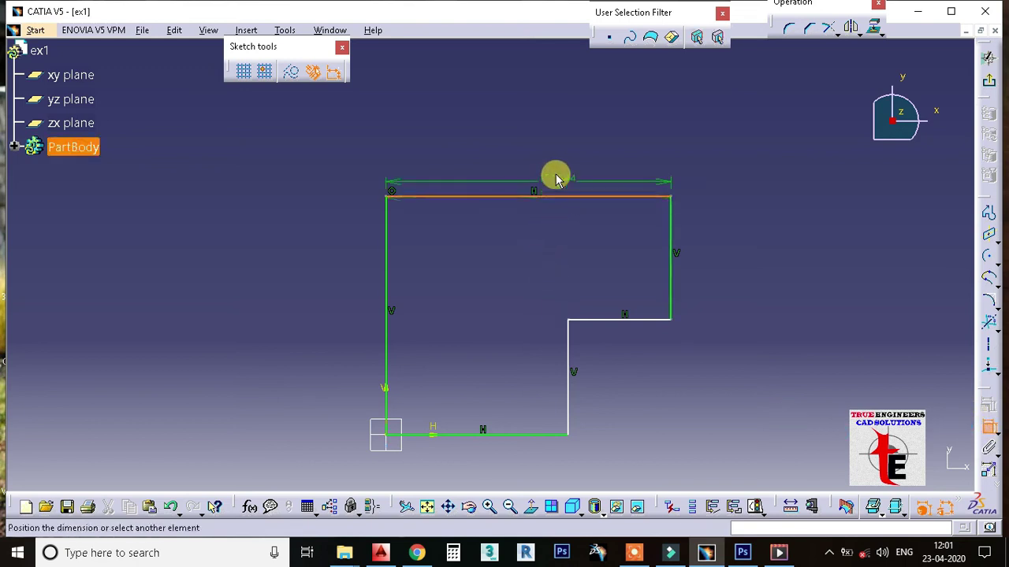
click(554, 164)
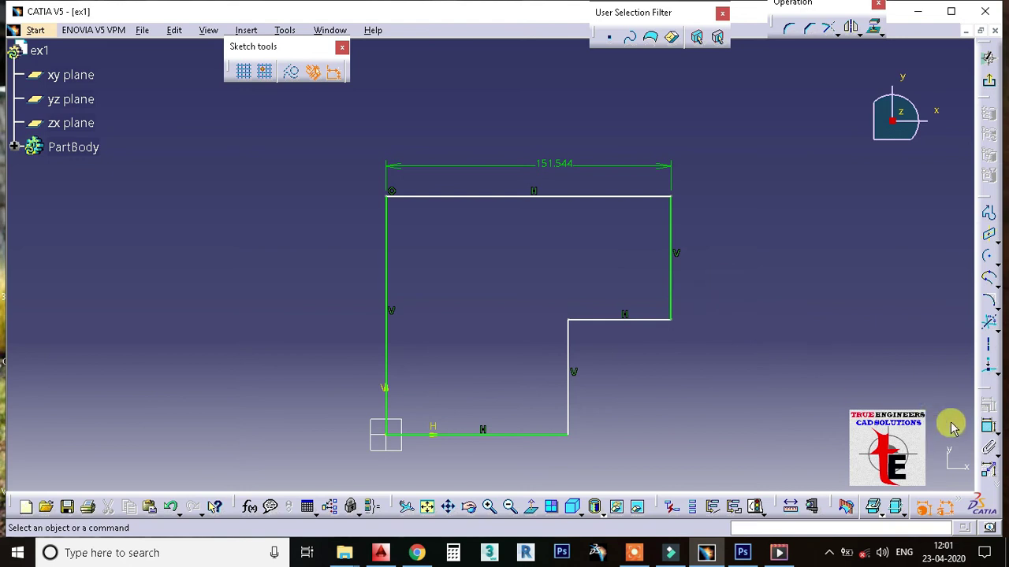
click(990, 429)
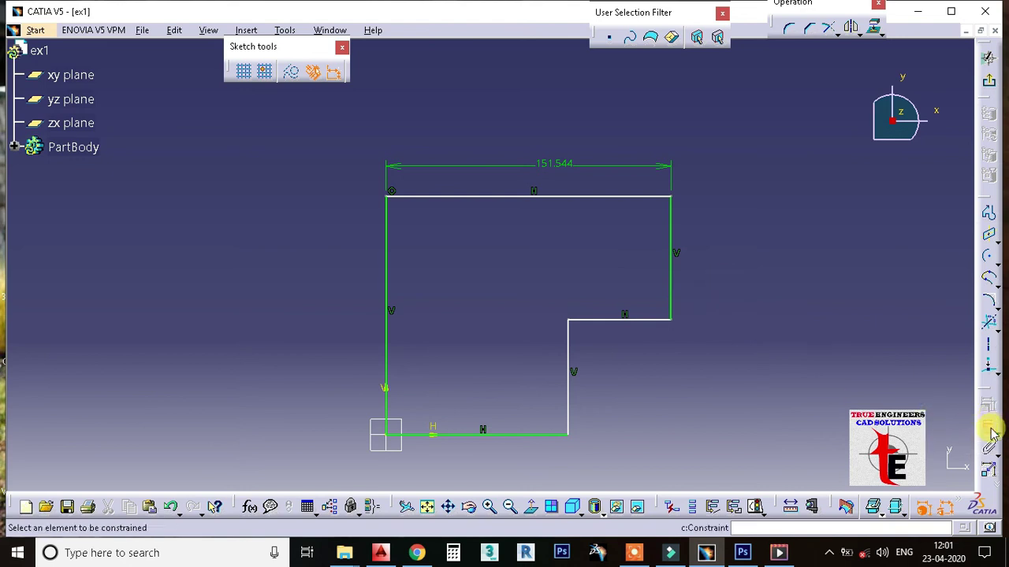
click(679, 271)
click(716, 268)
click(630, 319)
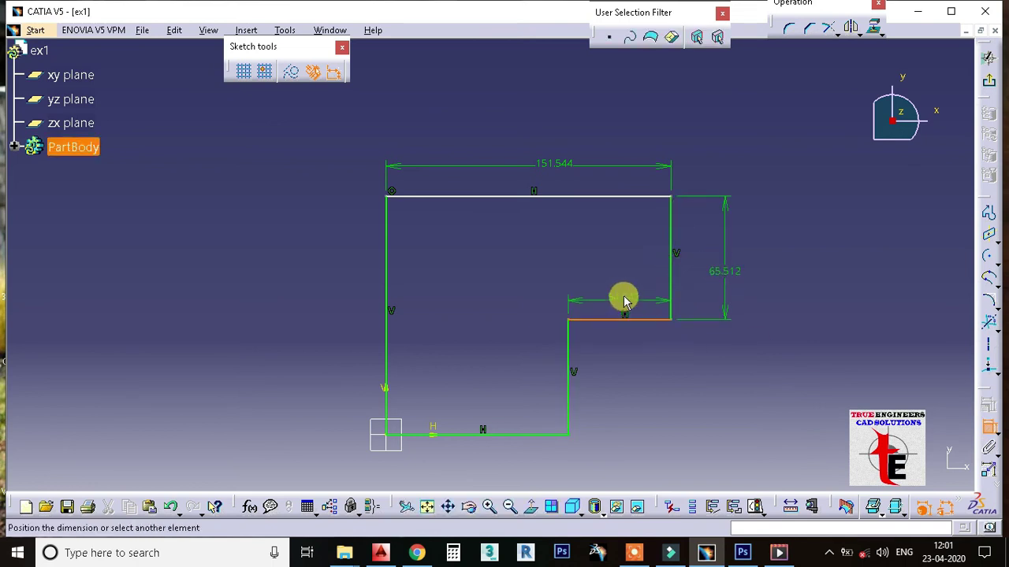
click(607, 287)
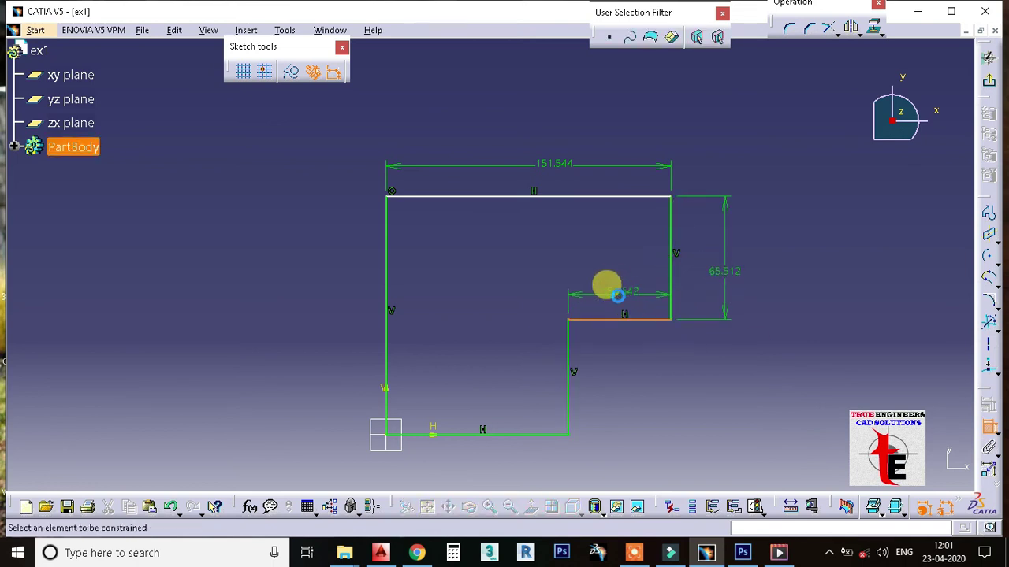
click(496, 435)
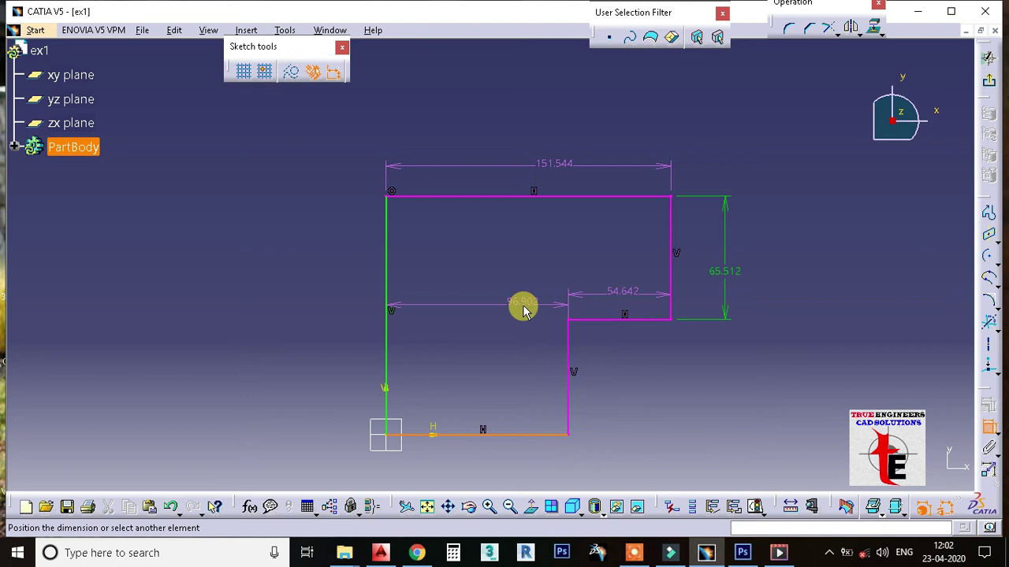
click(490, 202)
click(315, 281)
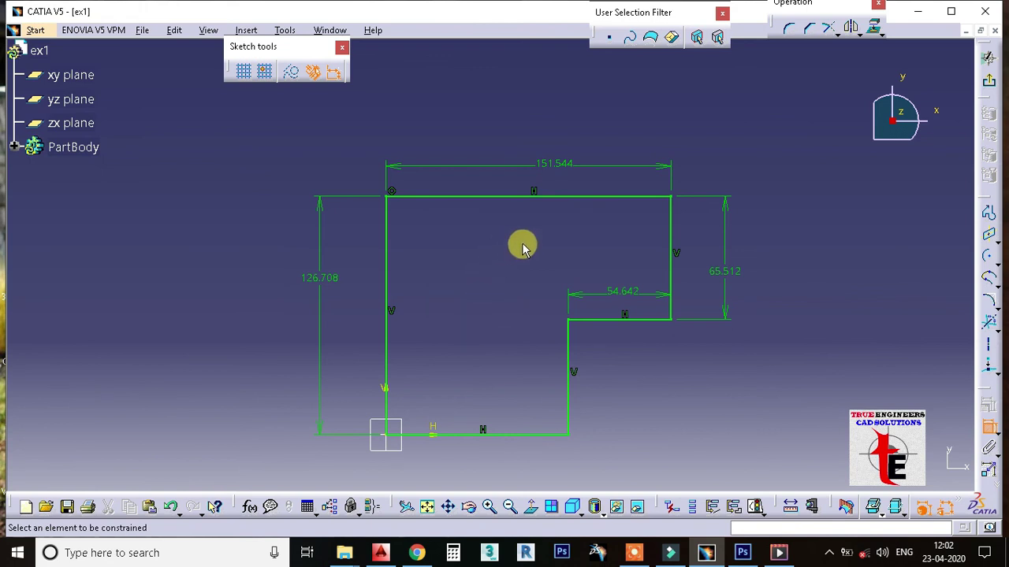
double_click(549, 166)
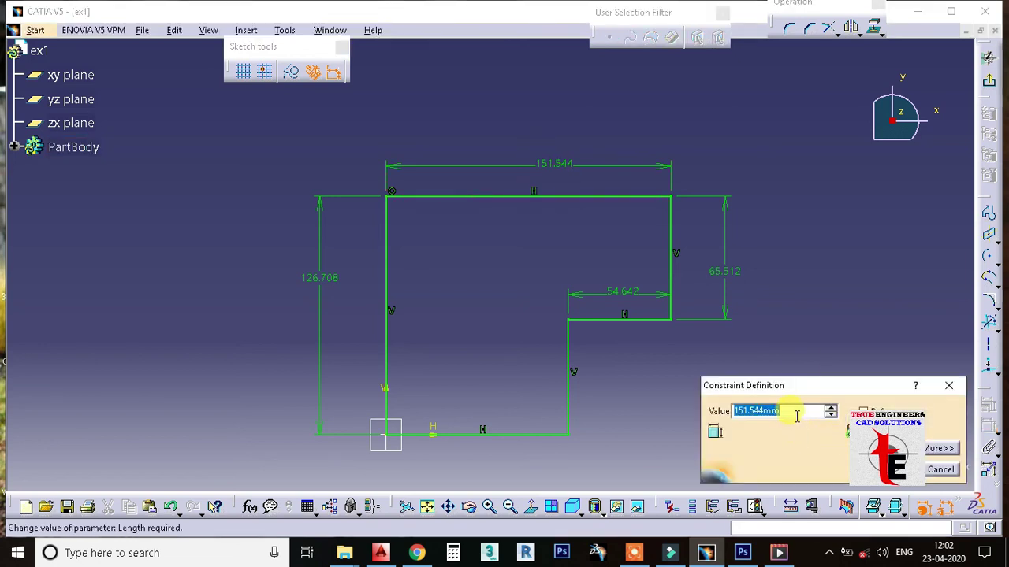
Step: Change the top length to 150, right height to 60 and step width to 50
text(150)
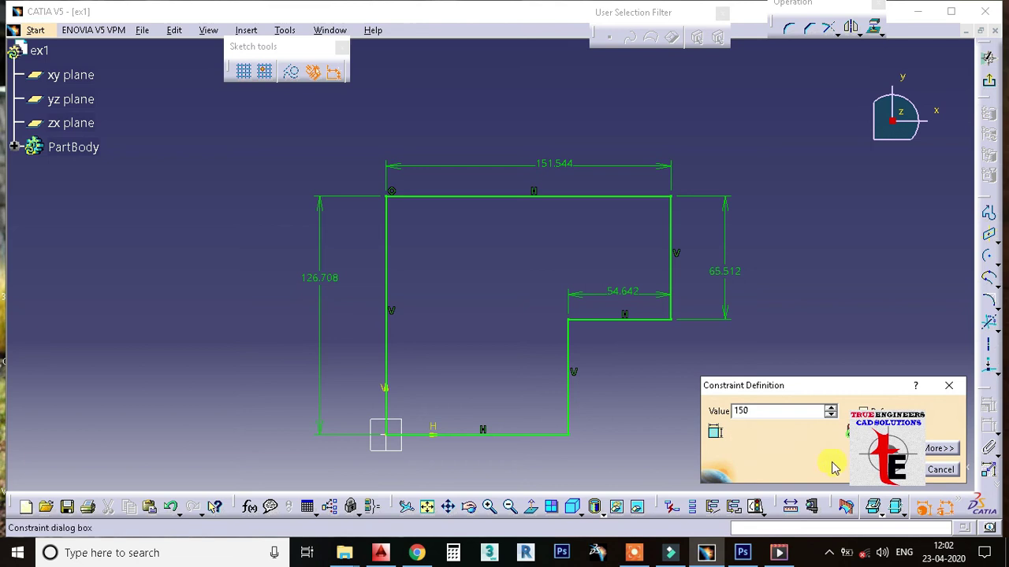
key(Return)
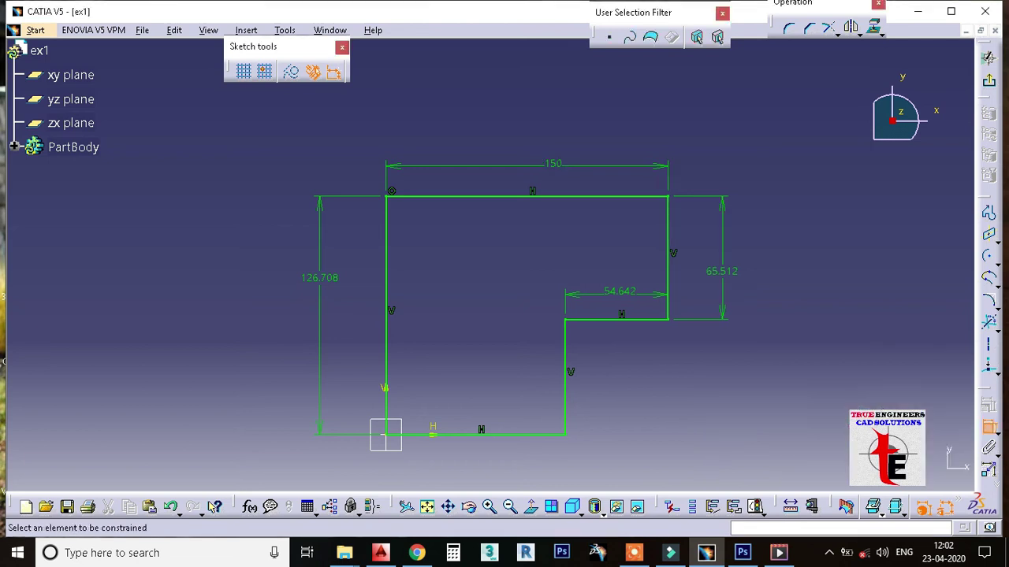
double_click(713, 274)
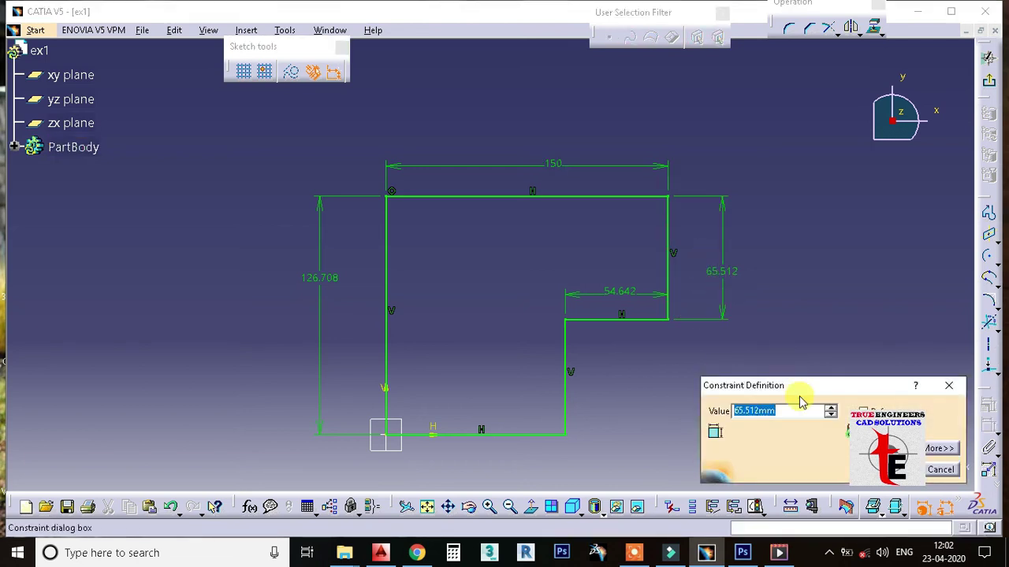
text(60)
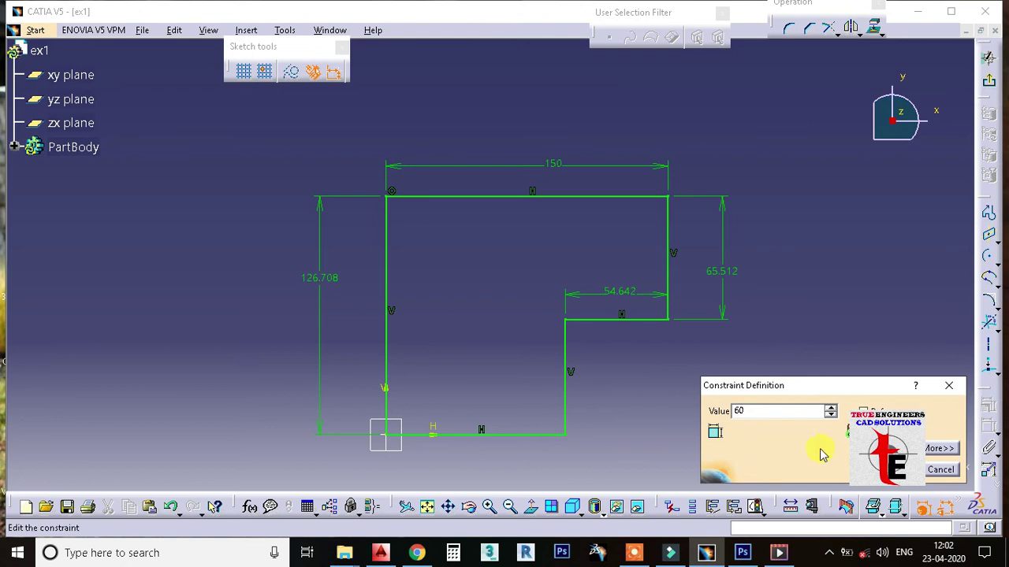
key(Return)
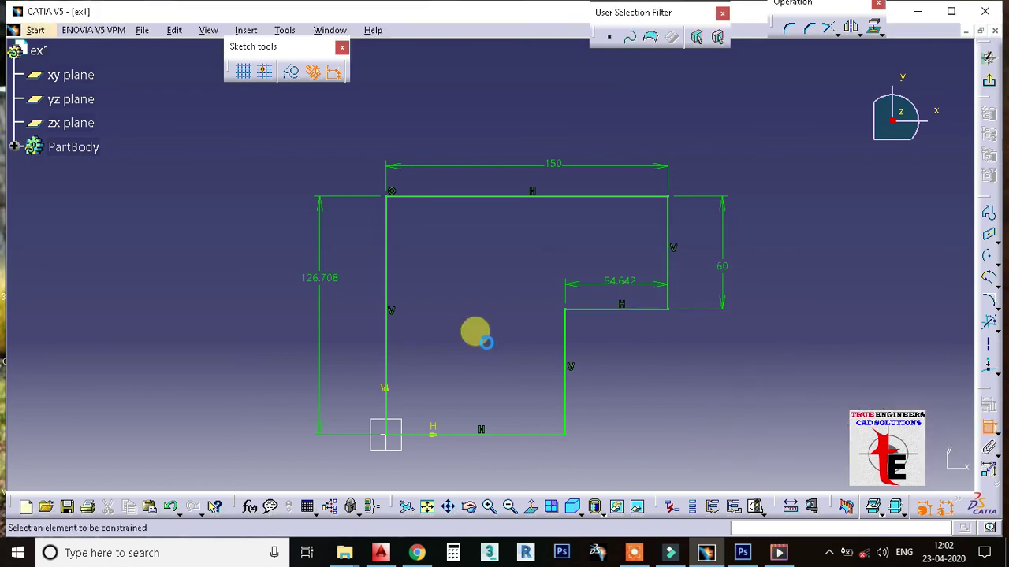
double_click(619, 282)
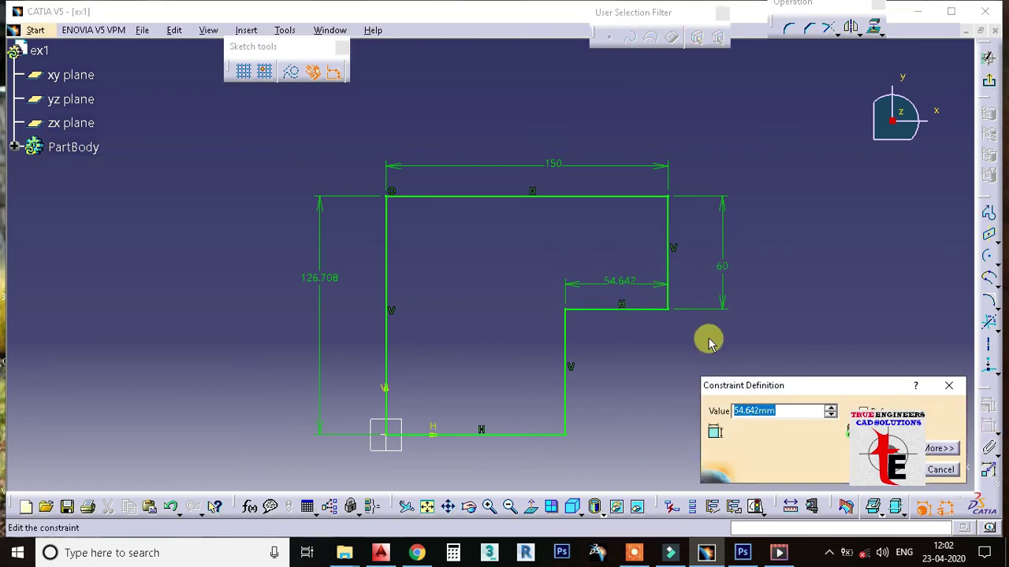
text(50)
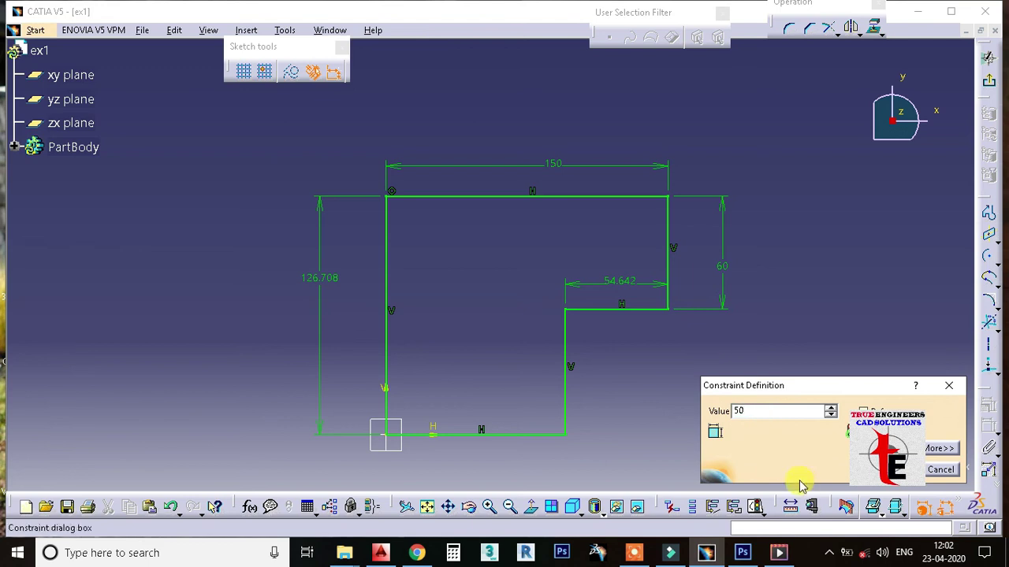
key(Return)
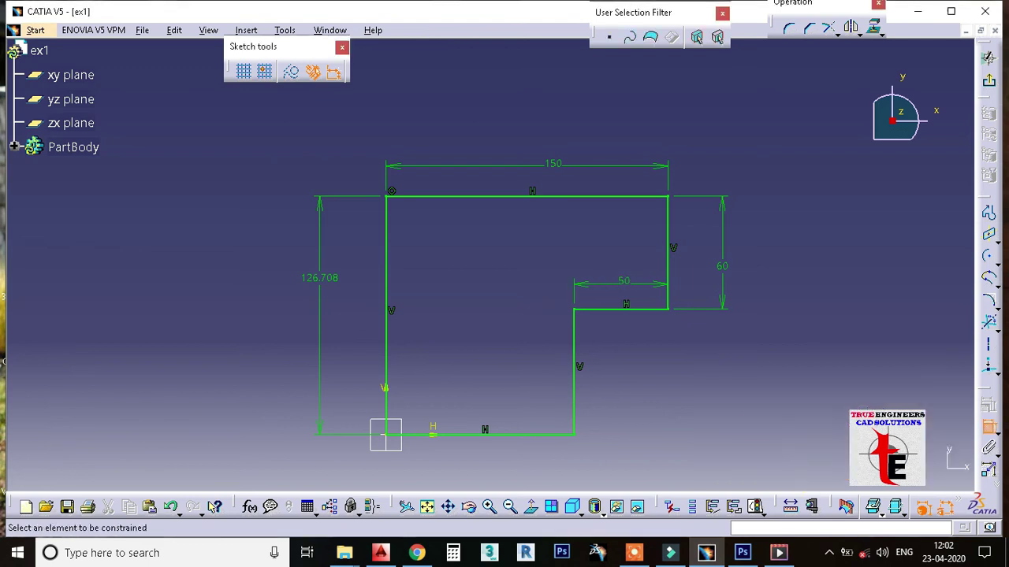
Step: Set the overall height to 130 mm, undoing a mistyped value first
double_click(322, 278)
text(13)
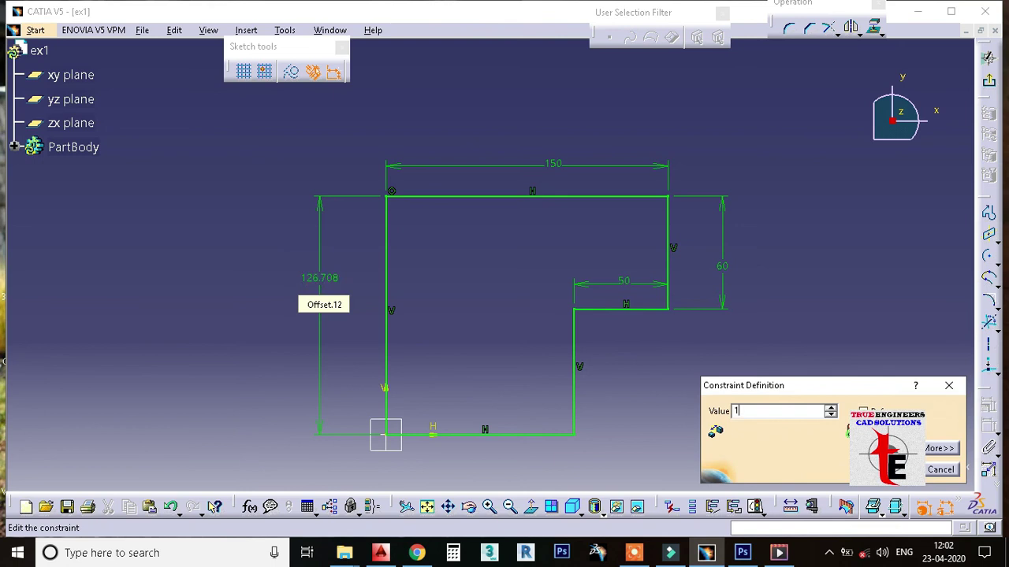
key(Return)
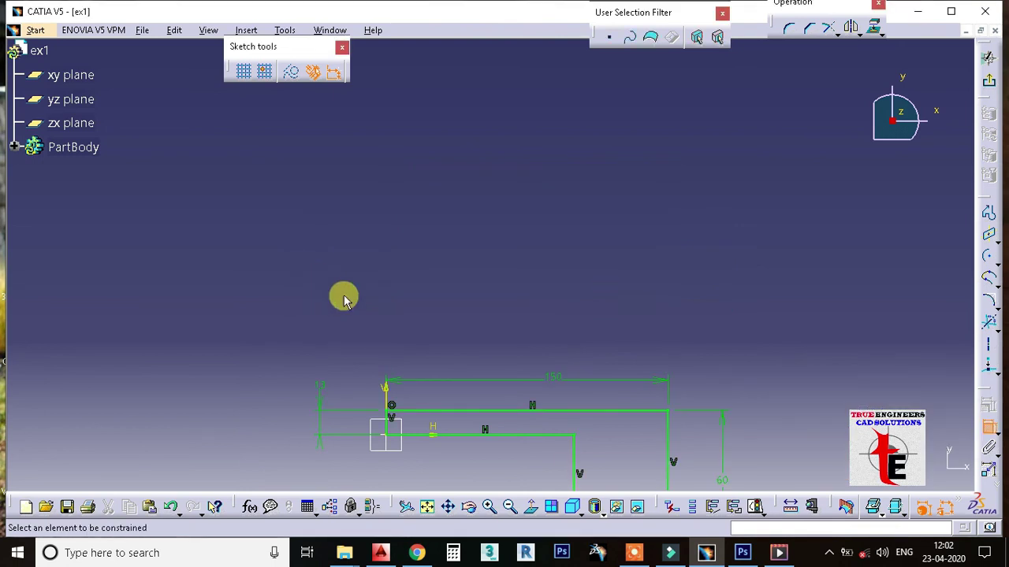
key(ctrl+z)
double_click(320, 279)
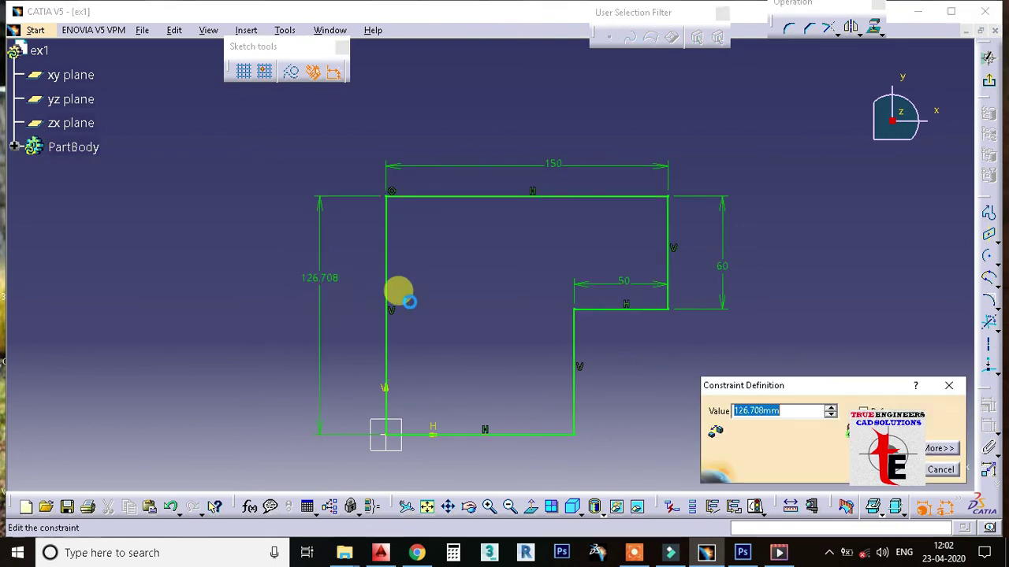
text(130)
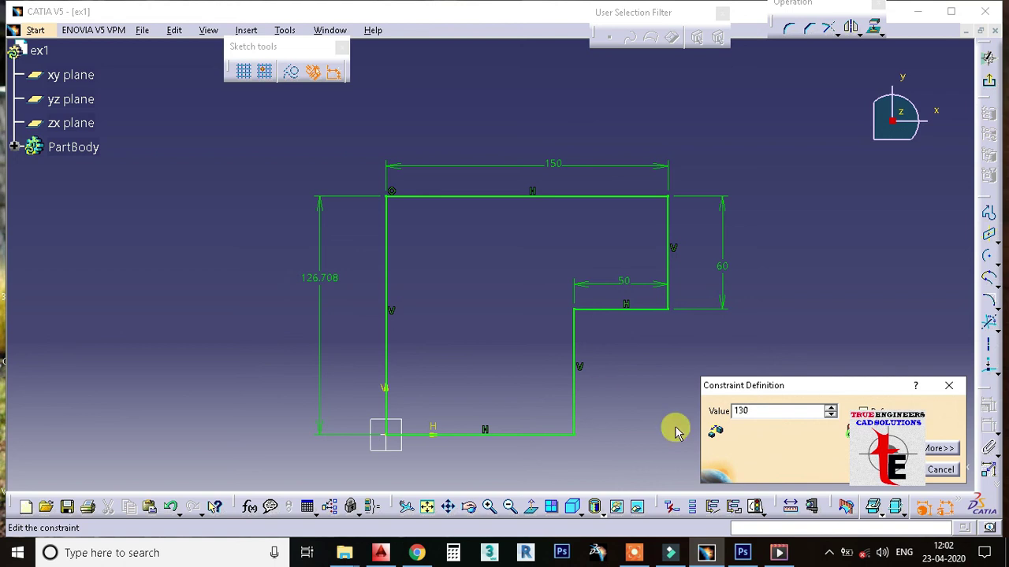
key(Return)
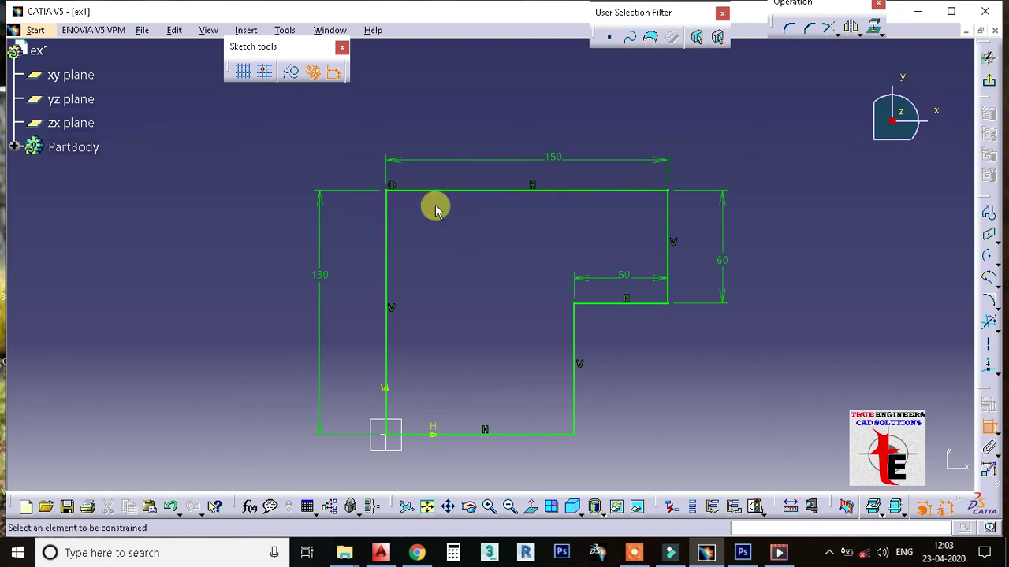
Step: Window-select the whole dimensioned profile and delete it, recentring the view on the origin
mouse_move(461, 258)
middle_down()
mouse_move(446, 267)
mouse_move(463, 200)
mouse_move(484, 289)
mouse_move(481, 239)
mouse_move(490, 270)
mouse_move(491, 320)
mouse_move(499, 320)
mouse_move(480, 210)
mouse_move(487, 300)
mouse_move(486, 286)
mouse_move(498, 302)
mouse_move(473, 198)
mouse_move(477, 352)
mouse_move(434, 244)
mouse_move(445, 299)
middle_up()
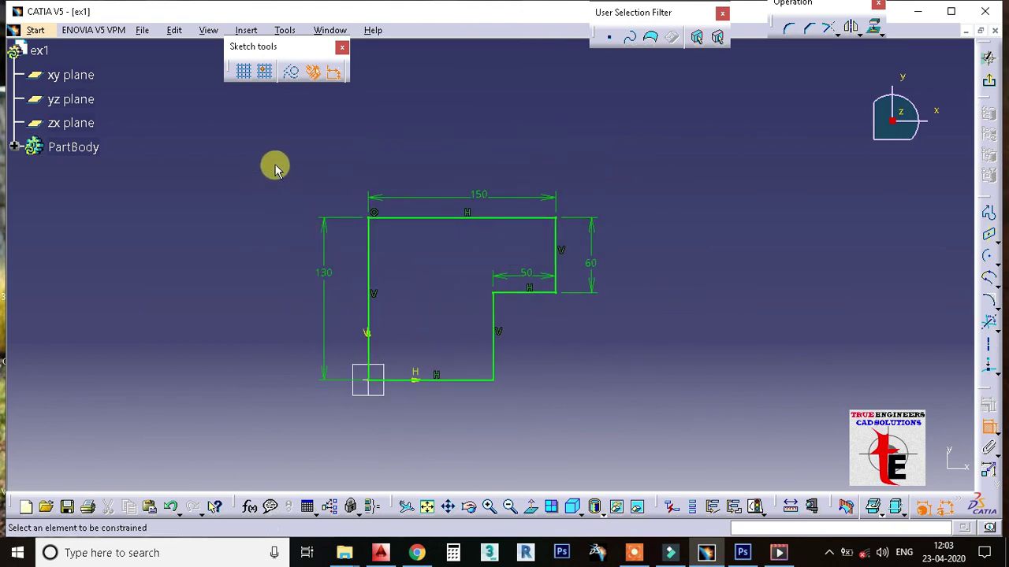
mouse_move(259, 146)
mouse_down()
mouse_move(323, 228)
mouse_move(574, 411)
mouse_move(655, 447)
mouse_up()
key(Escape)
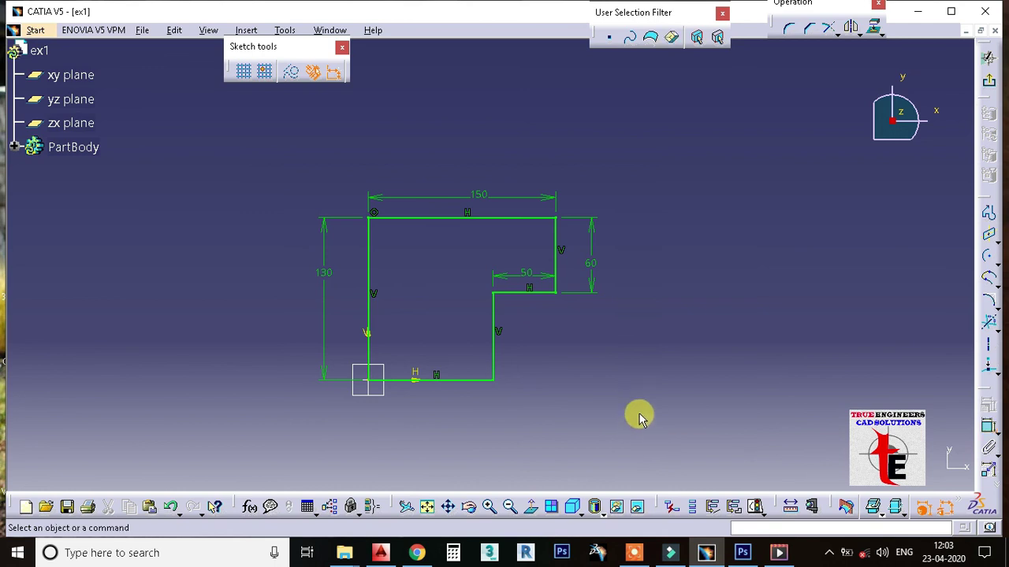
drag(274, 148, 670, 438)
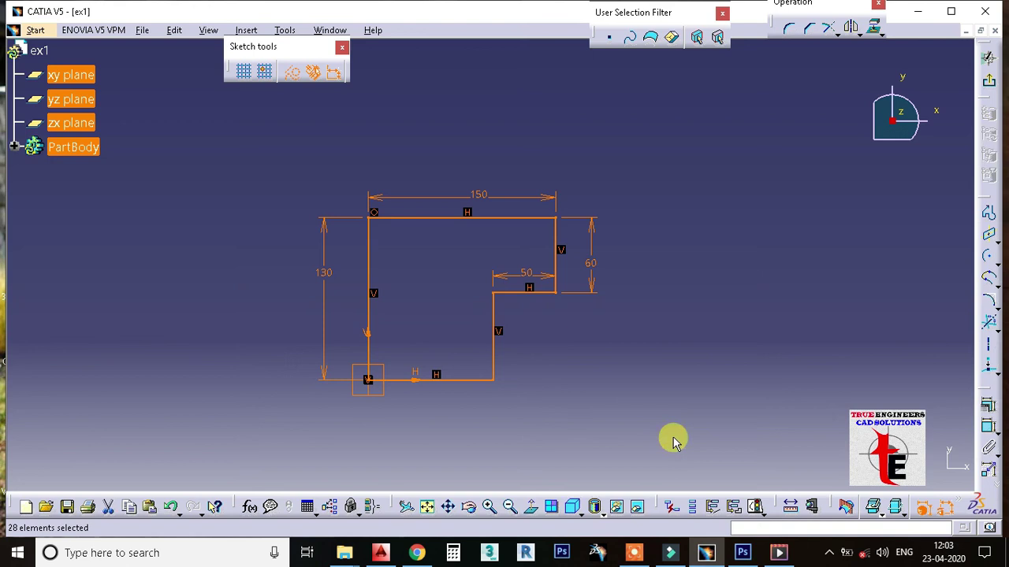
key(Delete)
mouse_move(449, 256)
middle_down()
mouse_move(594, 253)
mouse_move(583, 300)
middle_up()
click(992, 218)
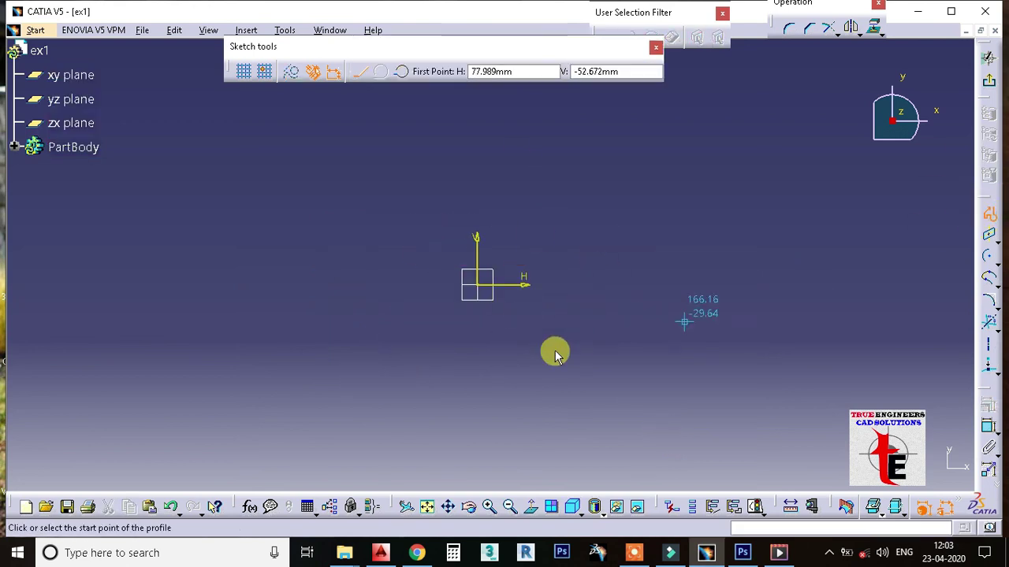
Step: Draw a 200 mm line from the origin at a 0° angle
click(482, 287)
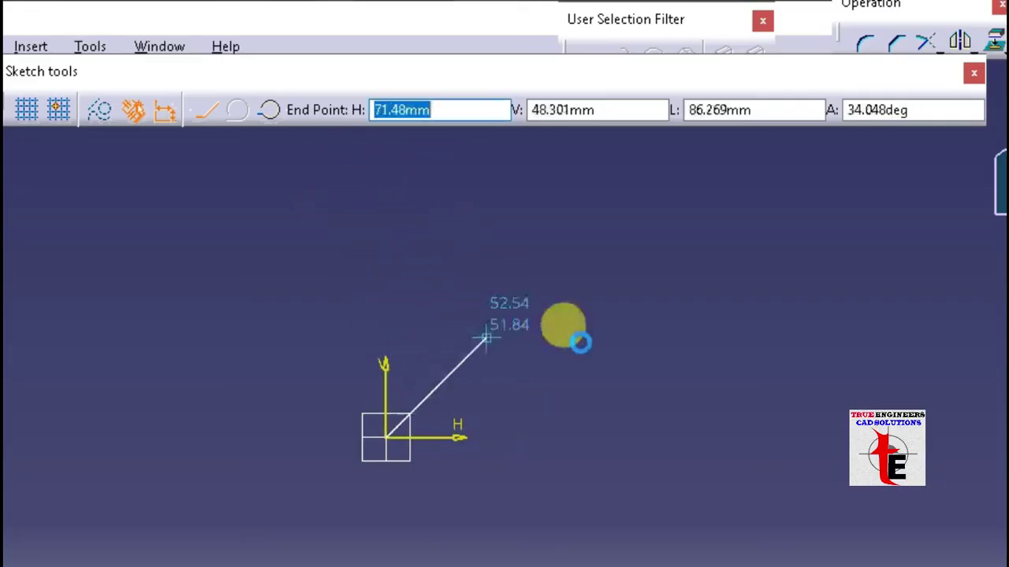
key(Tab)
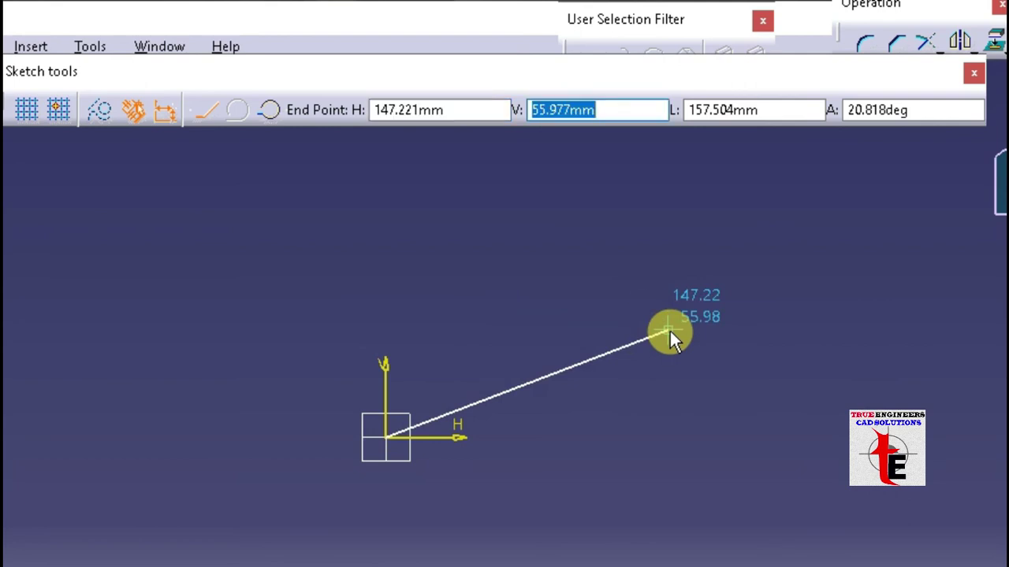
key(Tab)
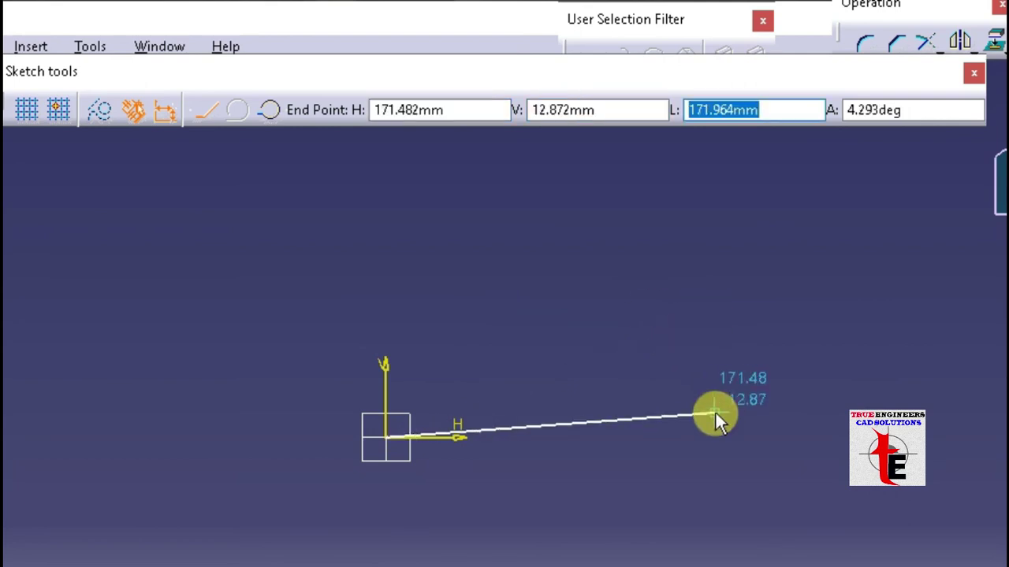
text(200)
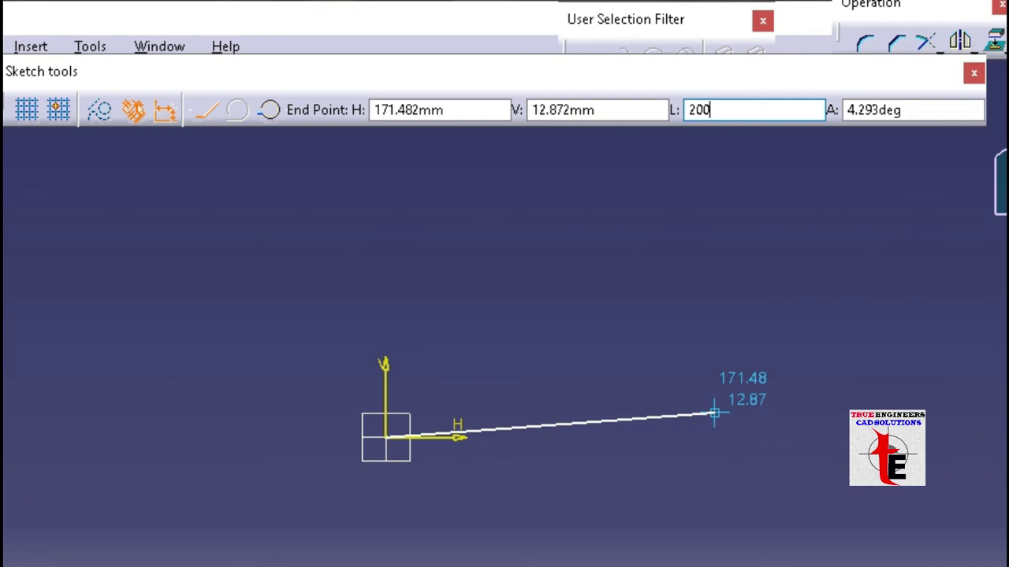
key(Tab)
text(0)
click(714, 413)
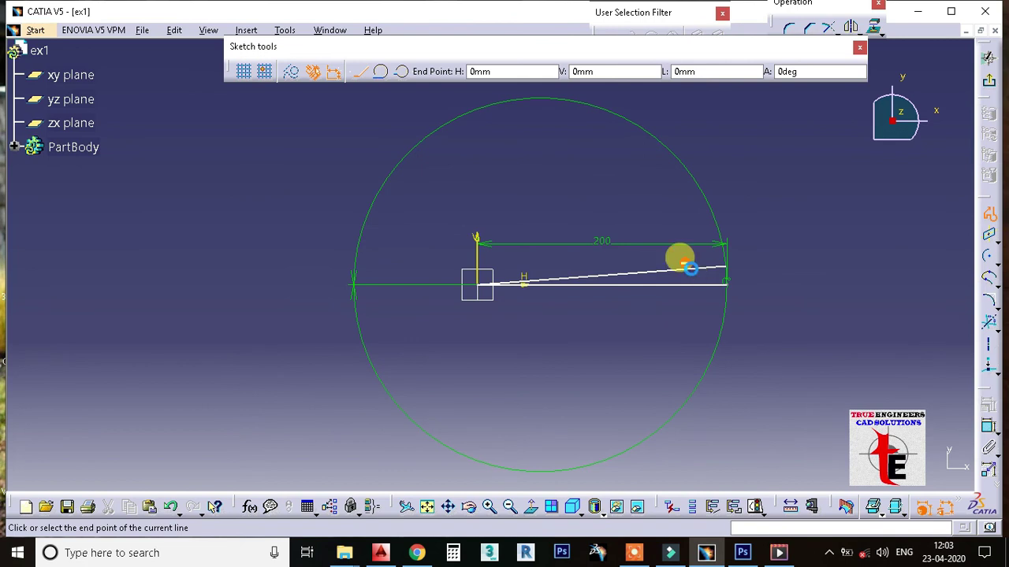
key(Escape)
mouse_move(613, 295)
middle_down()
mouse_move(547, 315)
mouse_move(496, 360)
middle_up()
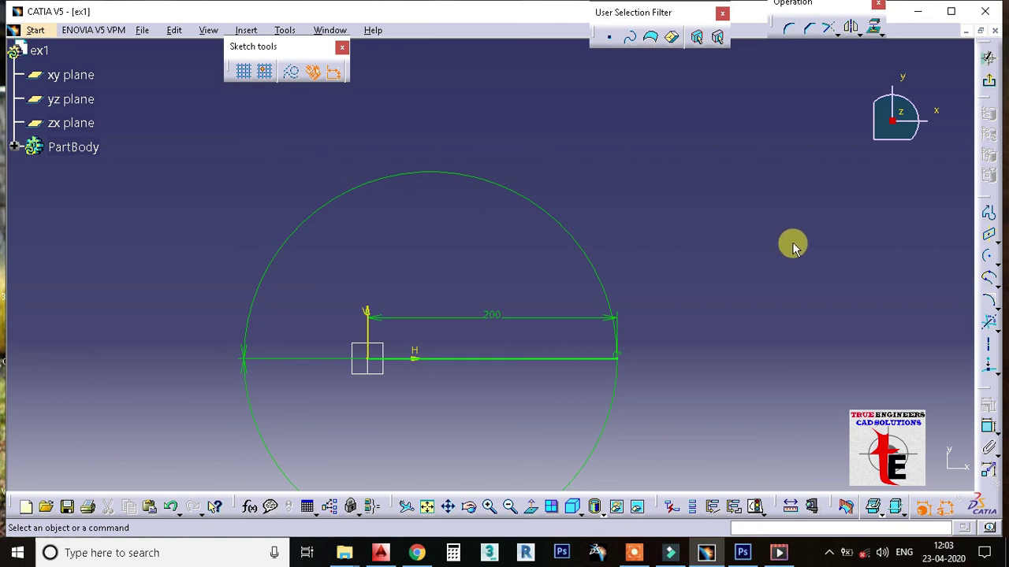
Step: From the 200 mm line's end, draw a vertical line, a tangent arc and a leftward horizontal line
click(990, 219)
click(617, 360)
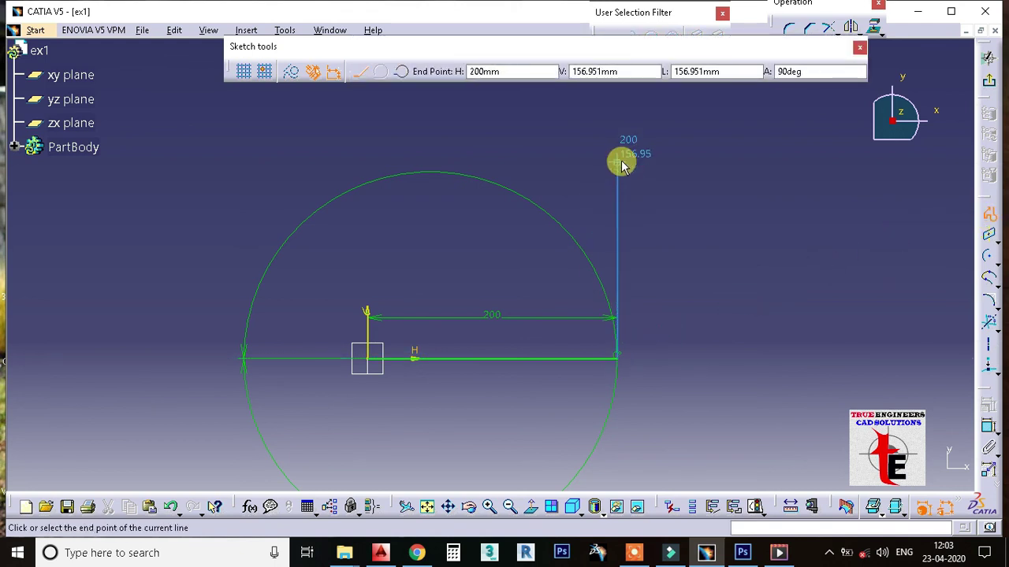
click(621, 163)
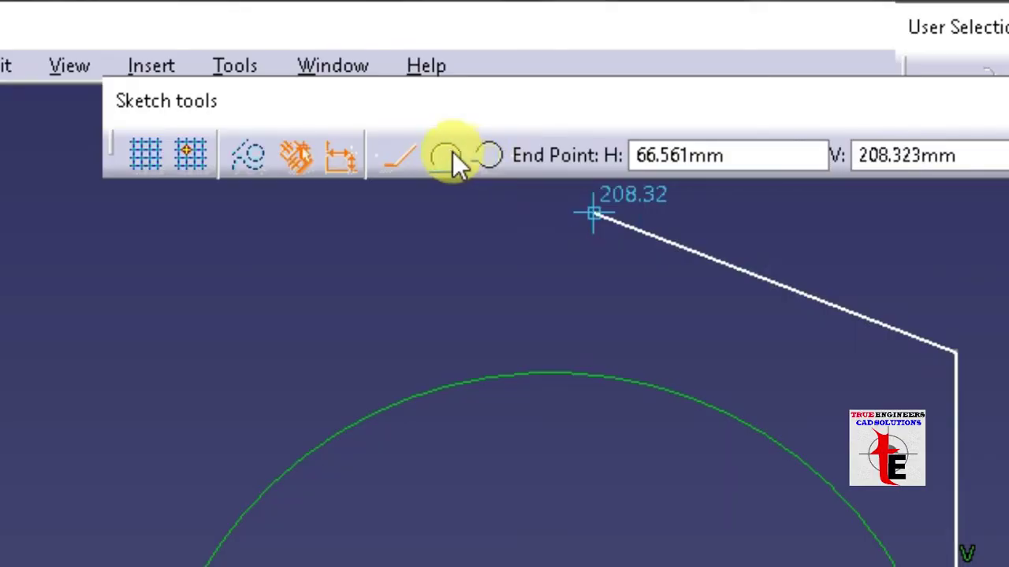
click(446, 152)
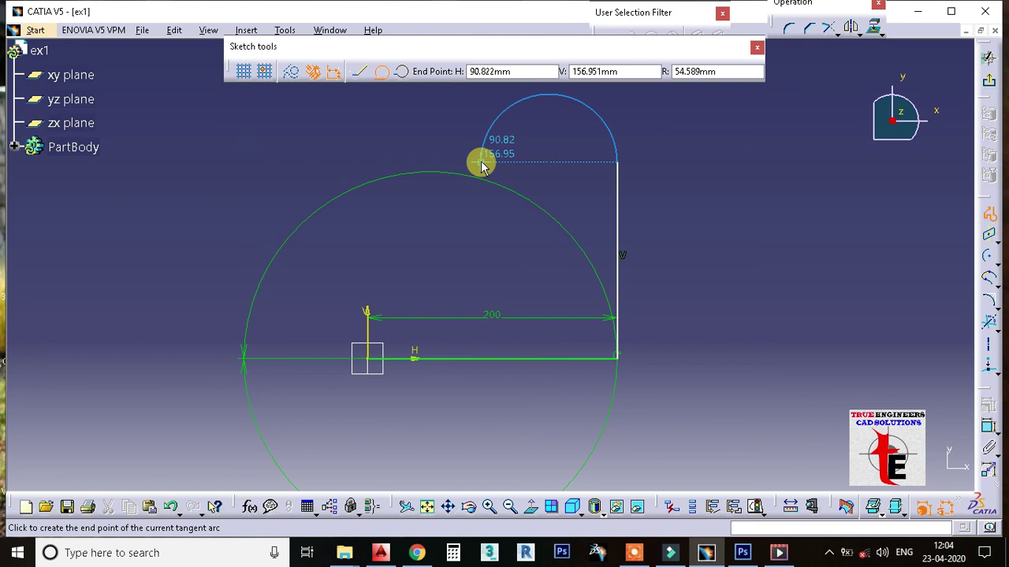
click(478, 168)
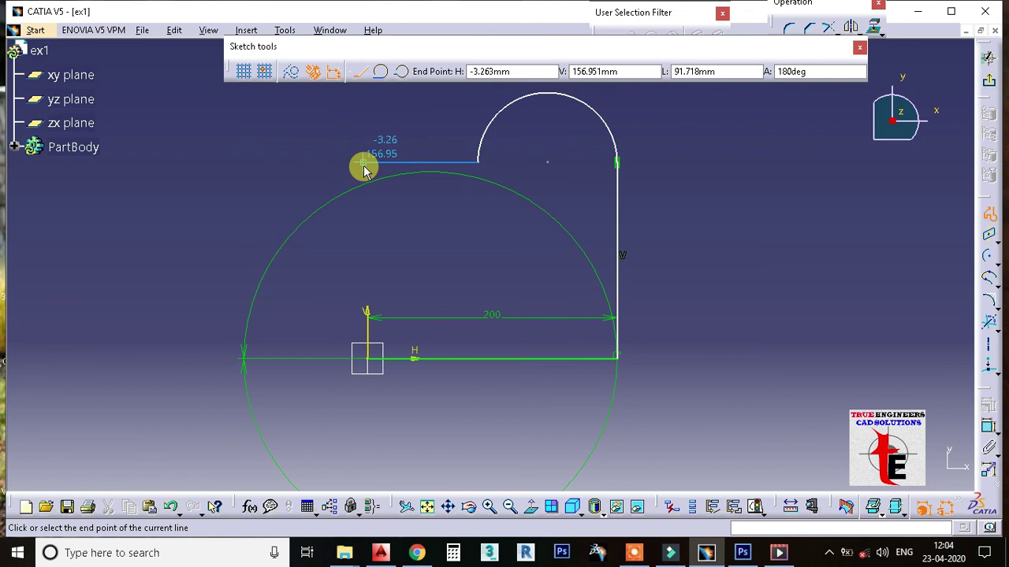
click(364, 163)
Step: Continue with a three-point arc, down-left lines, a tangent arc and a short far-left line
click(398, 74)
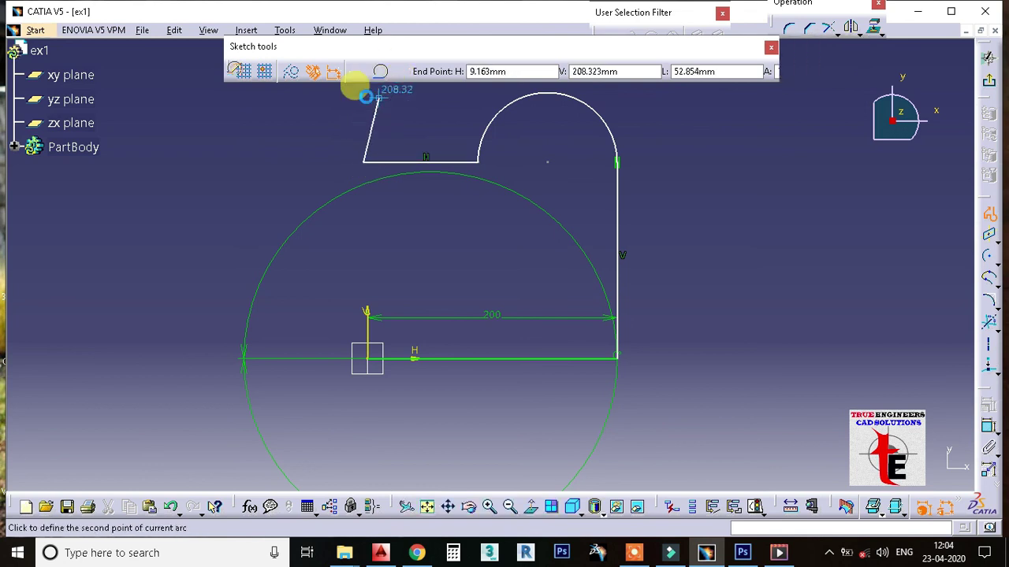
click(282, 141)
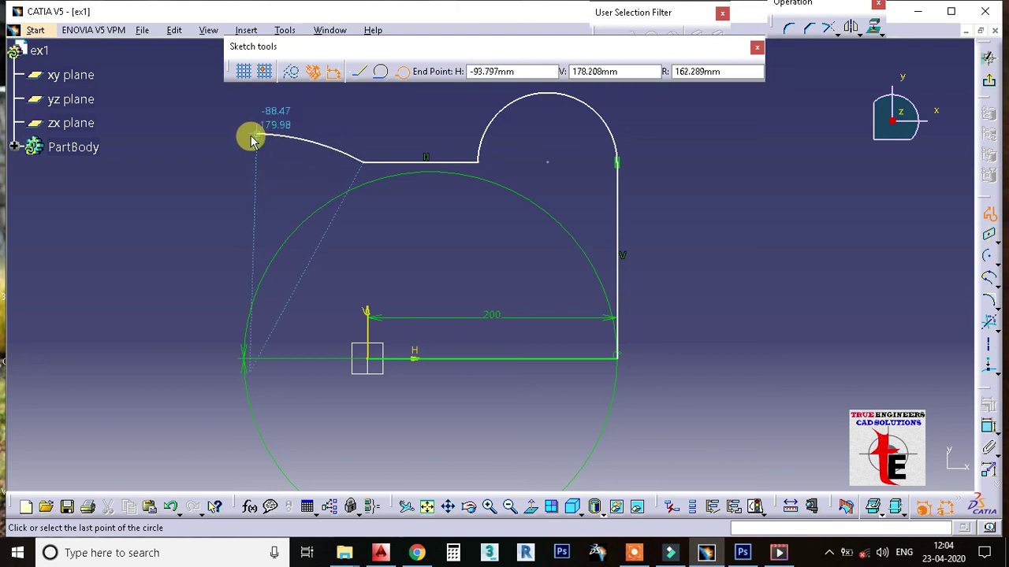
click(246, 137)
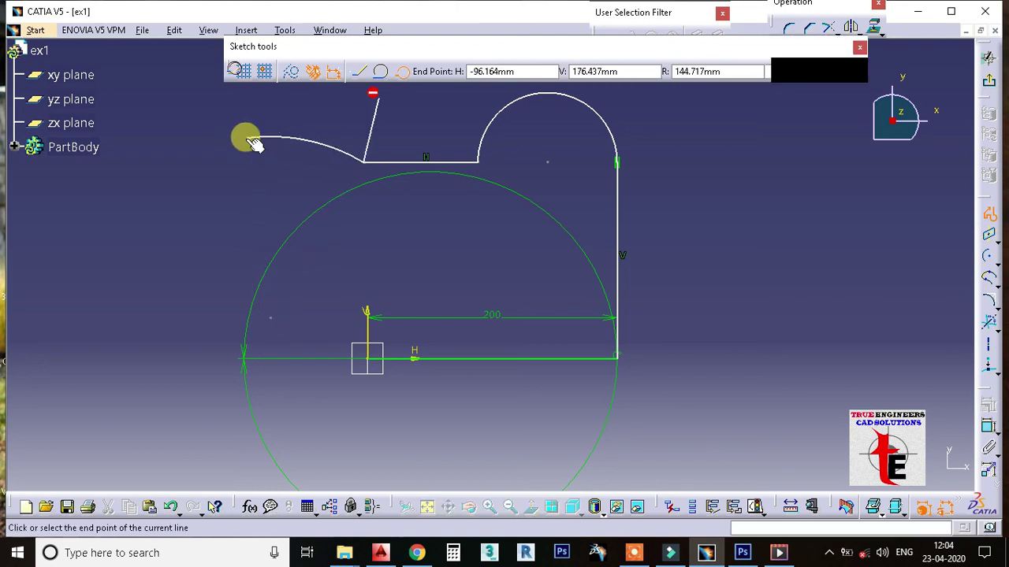
click(214, 174)
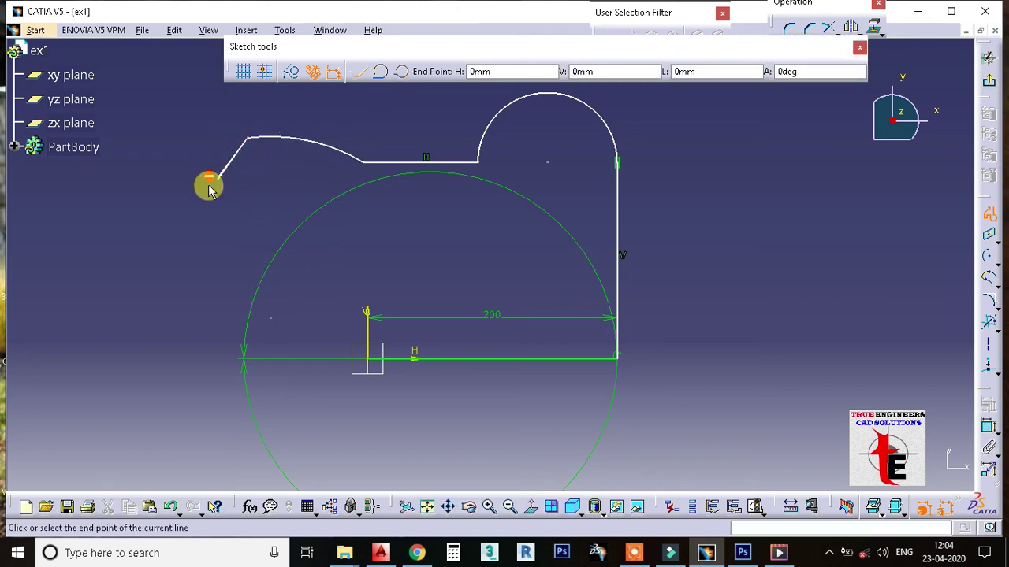
click(189, 215)
drag(189, 215, 108, 169)
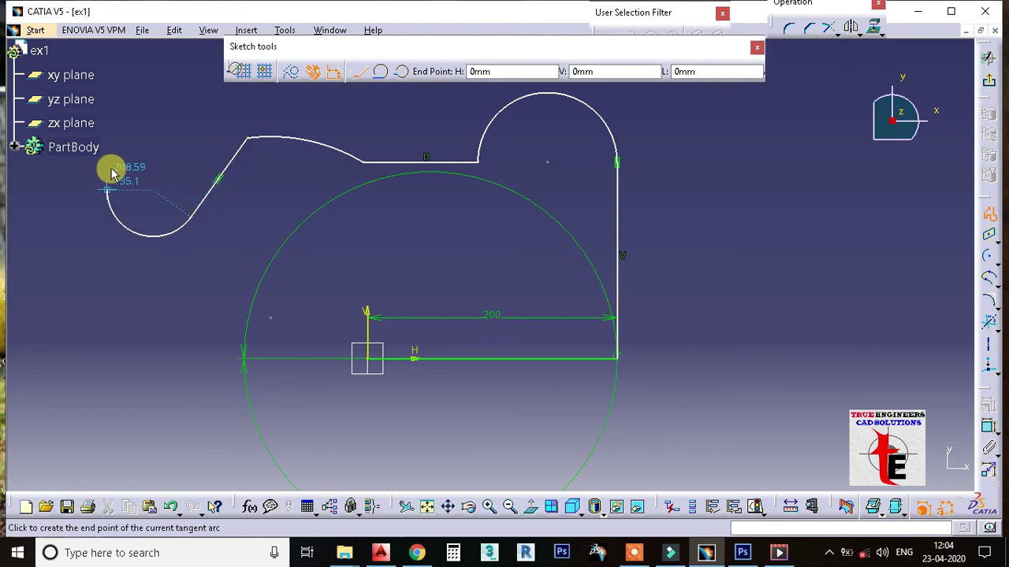
click(119, 158)
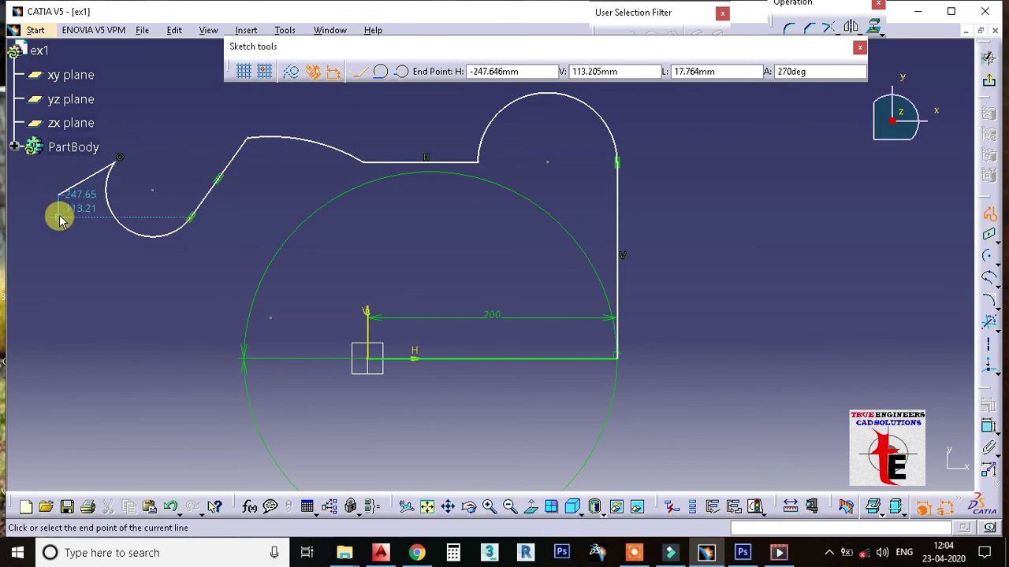
click(60, 220)
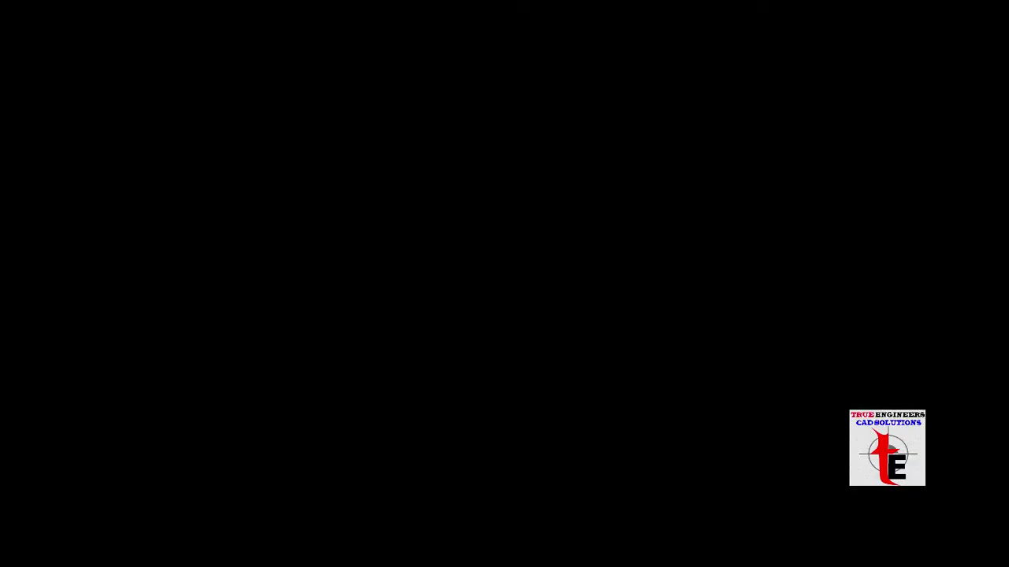